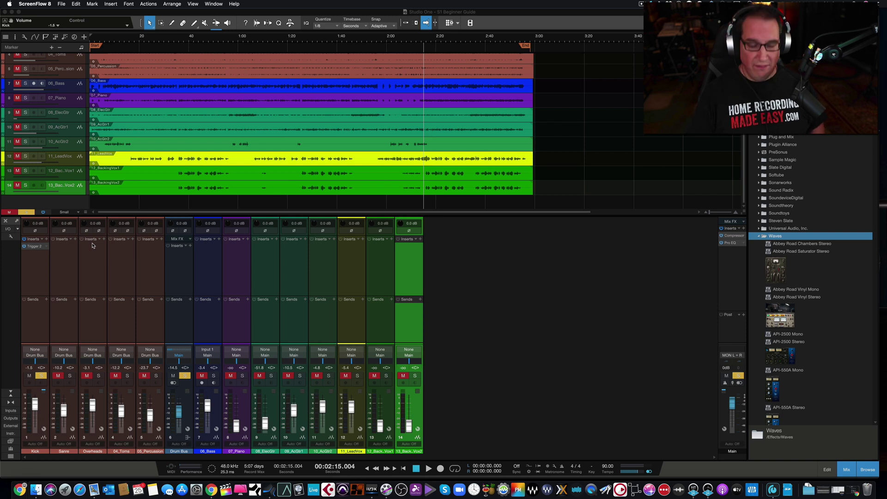
Move the playhead from about 1:16 back to the song start at 00:00:00.000
left_click(279, 38)
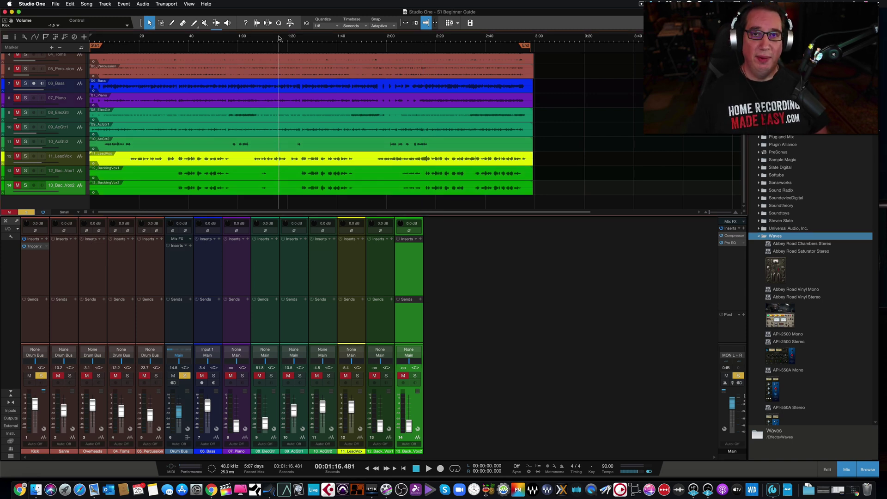
key("comma")
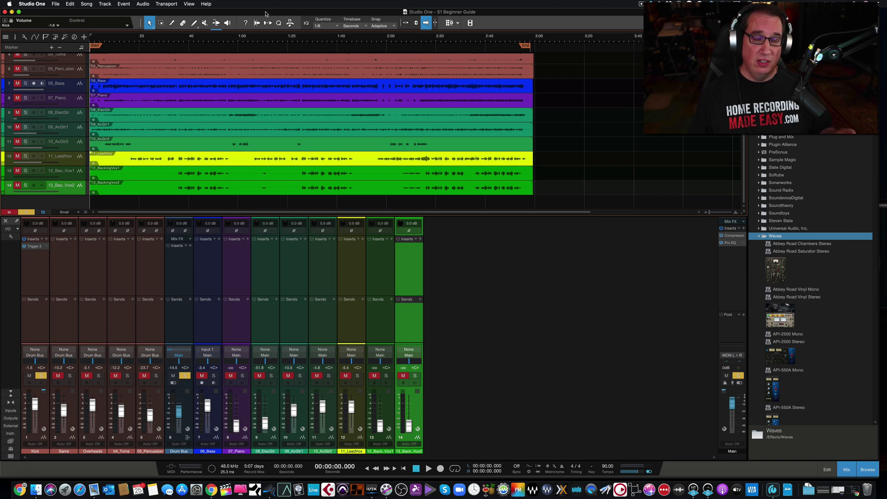
Show About This Mac, reporting macOS Catalina 10.15.6 on an iMac Pro (2017), and position it
left_click(10, 4)
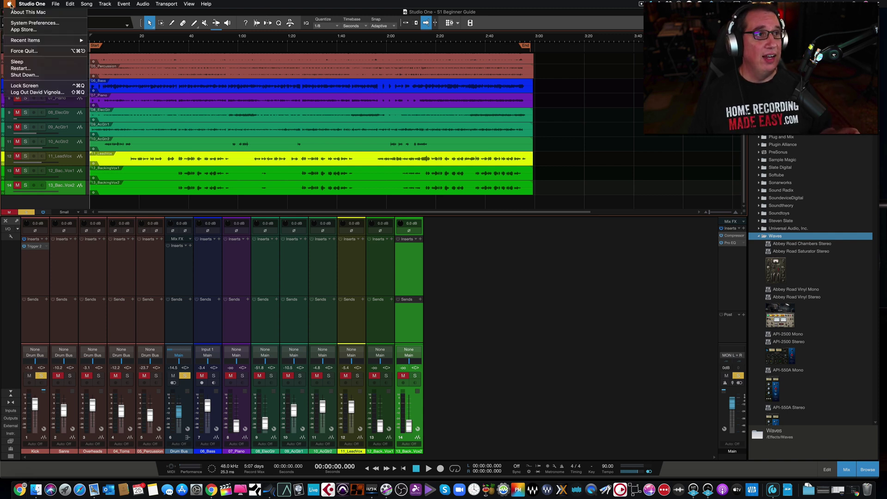
left_click(17, 13)
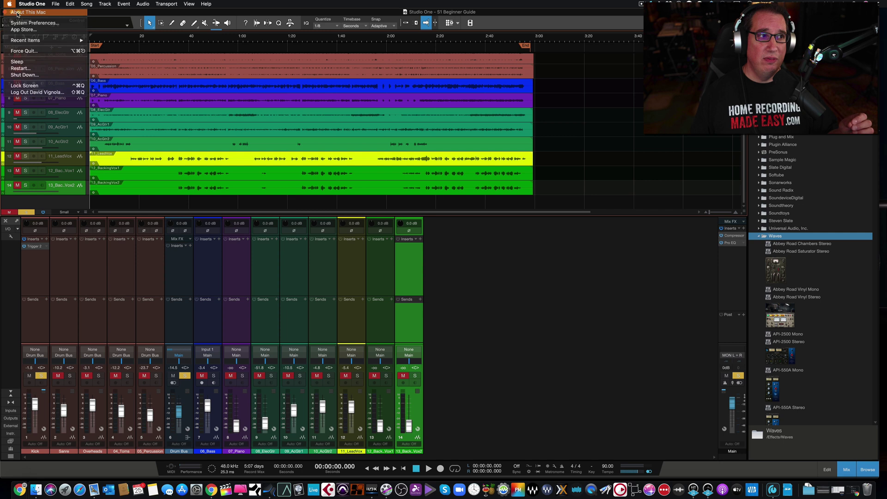
left_click_drag(376, 111, 322, 116)
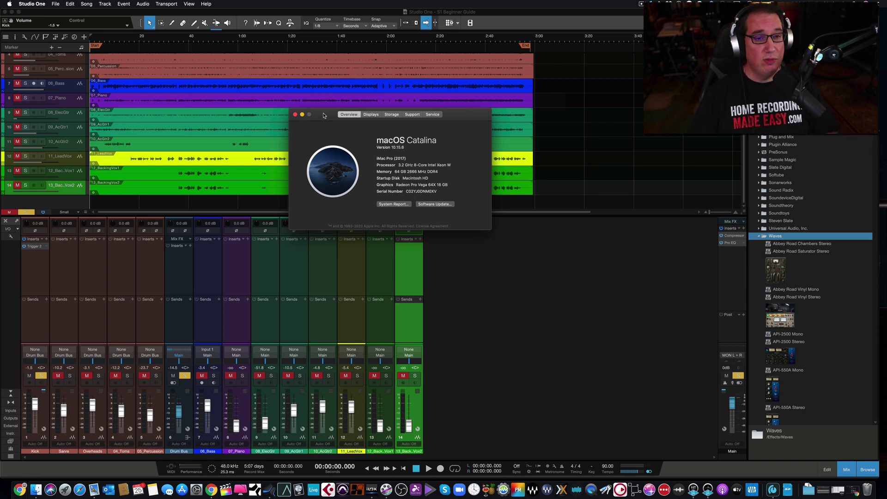
left_click_drag(324, 116, 311, 118)
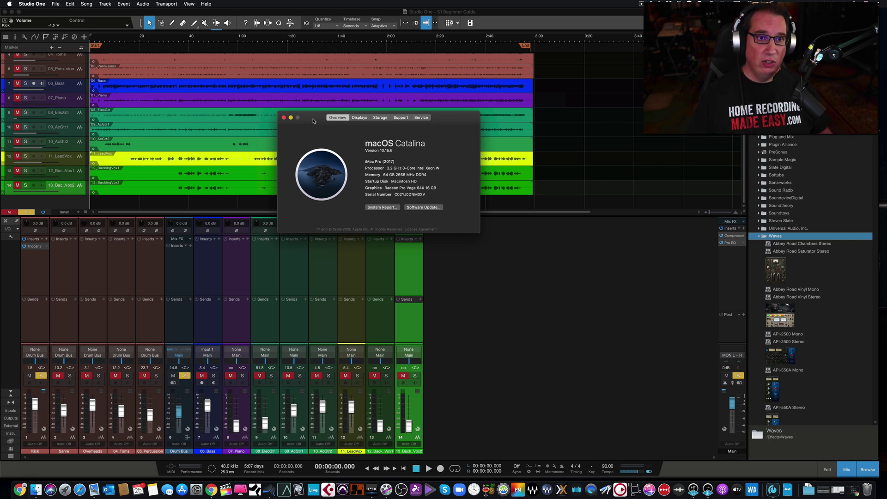
Close the About This Mac window and scroll the Waves plug-in list in the Browser
left_click(283, 117)
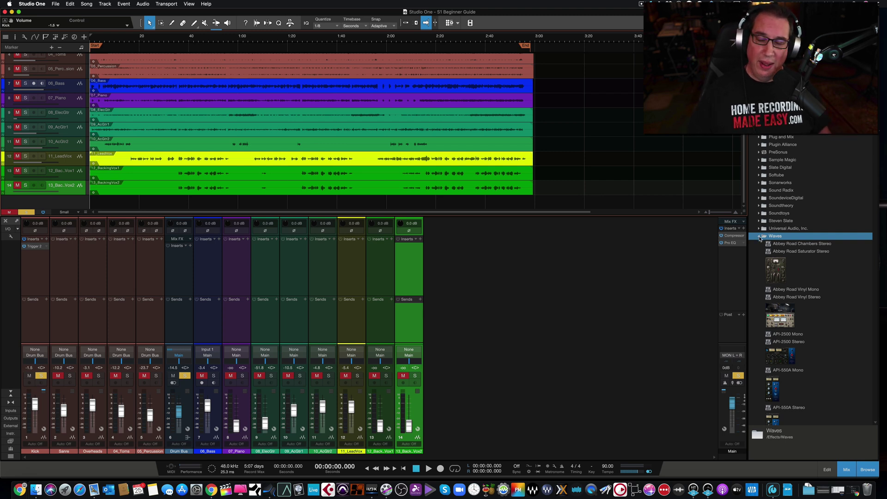
scroll(759, 238, "down", 10)
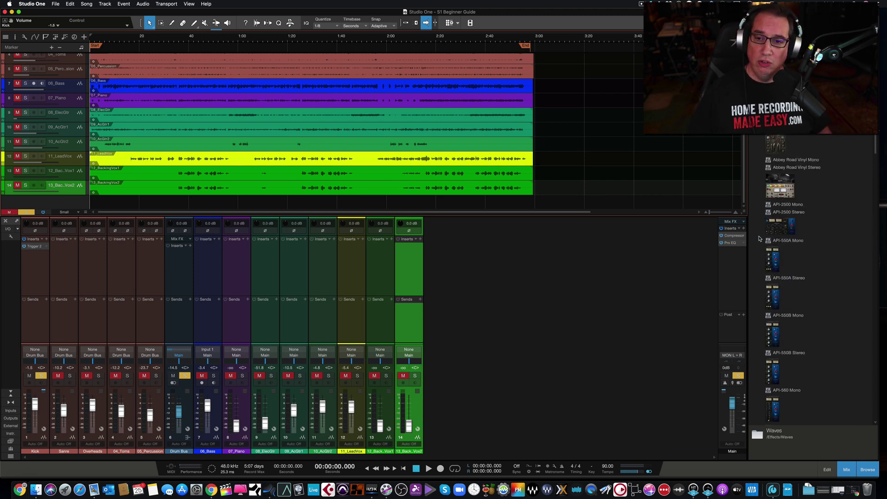
scroll(759, 239, "up", 6)
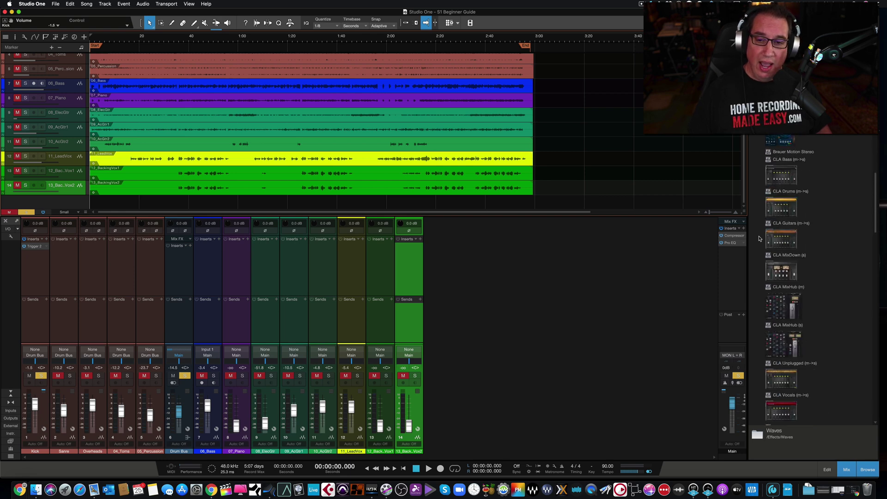
scroll(760, 238, "up", 4)
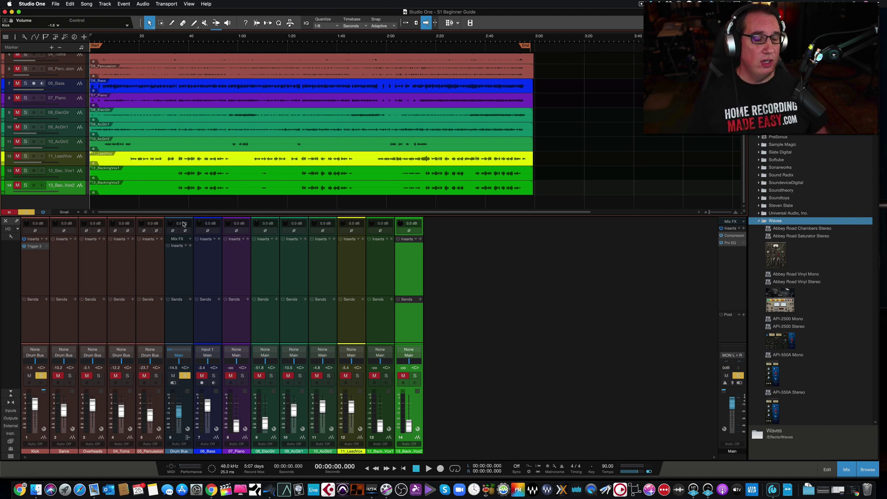
Open the Trigger 2 insert on the Kick channel and position its plugin window
left_click(35, 247)
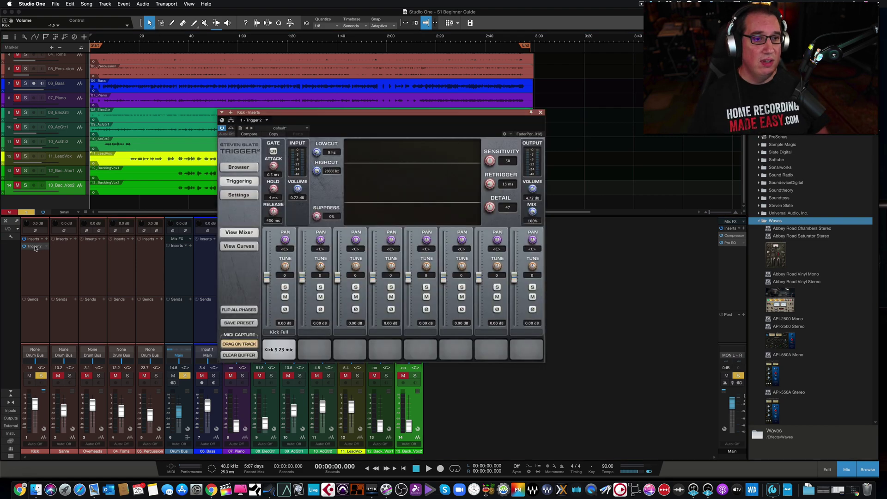
left_click_drag(300, 116, 286, 128)
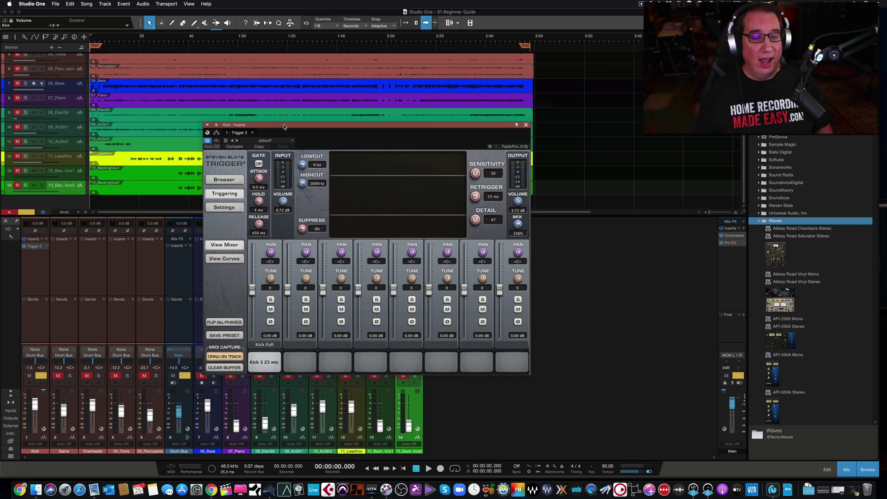
left_click_drag(284, 127, 283, 128)
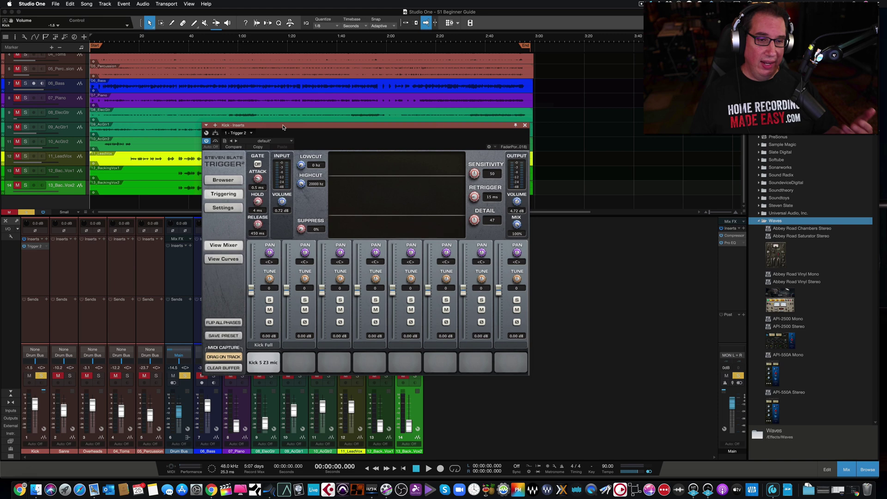
mouse_move(282, 127)
left_mouse_down()
mouse_move(267, 119)
mouse_move(285, 71)
mouse_move(239, 138)
mouse_move(120, 45)
mouse_move(293, 56)
mouse_move(347, 82)
mouse_move(274, 178)
mouse_move(337, 176)
mouse_move(284, 117)
mouse_move(288, 136)
left_mouse_up()
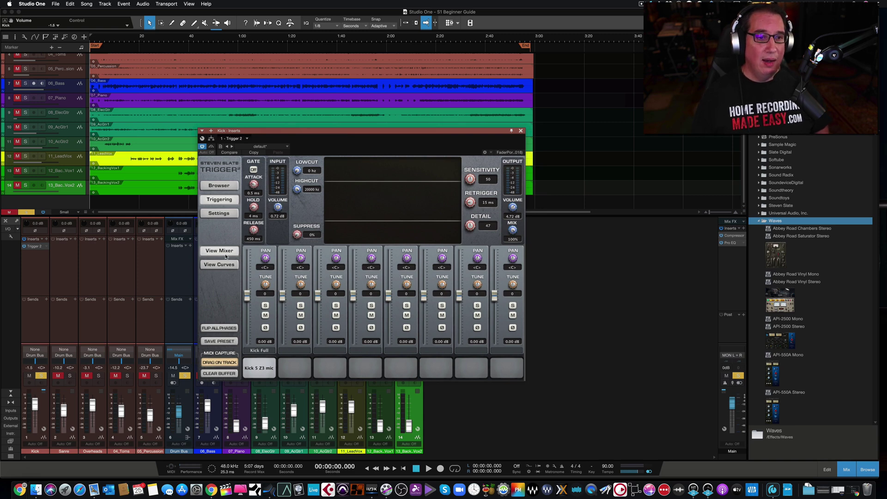
left_click(215, 183)
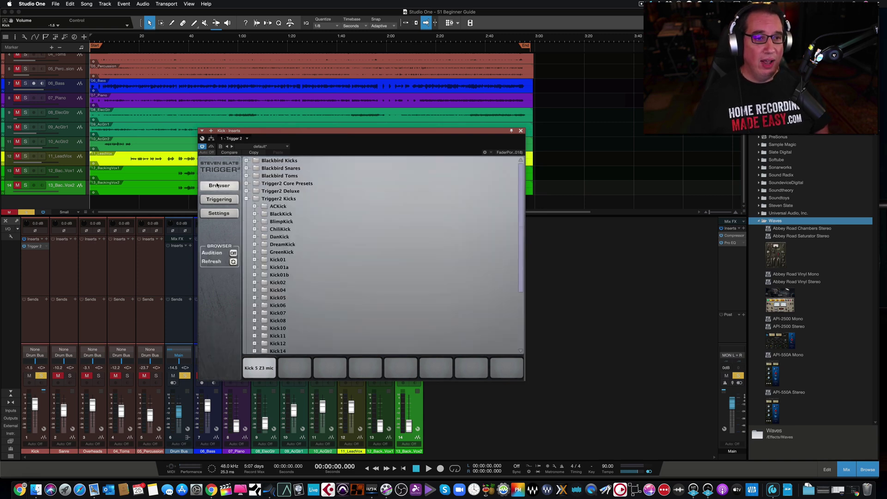
left_click(246, 199)
left_click(246, 191)
left_click(245, 191)
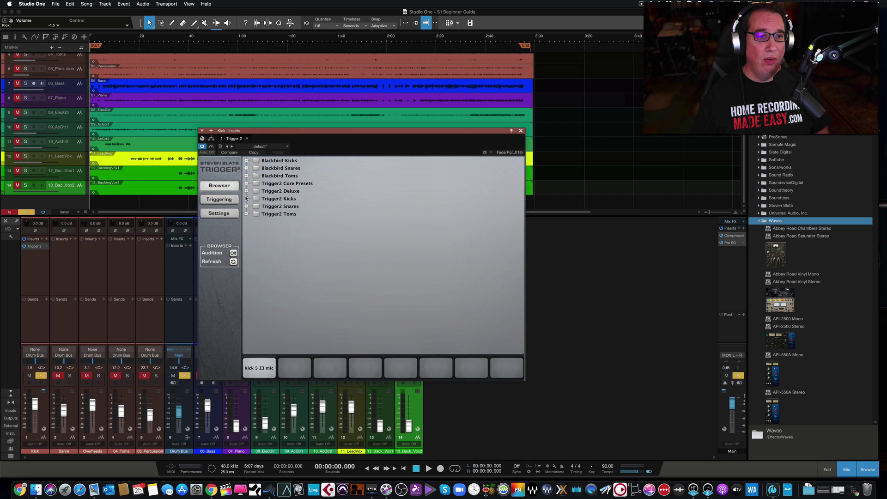
left_click(246, 199)
left_click(246, 199)
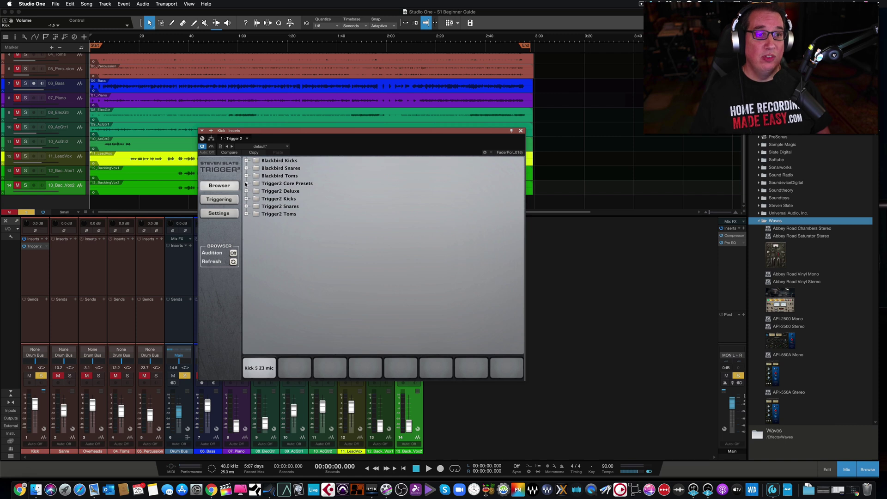
left_click(245, 184)
left_click(246, 183)
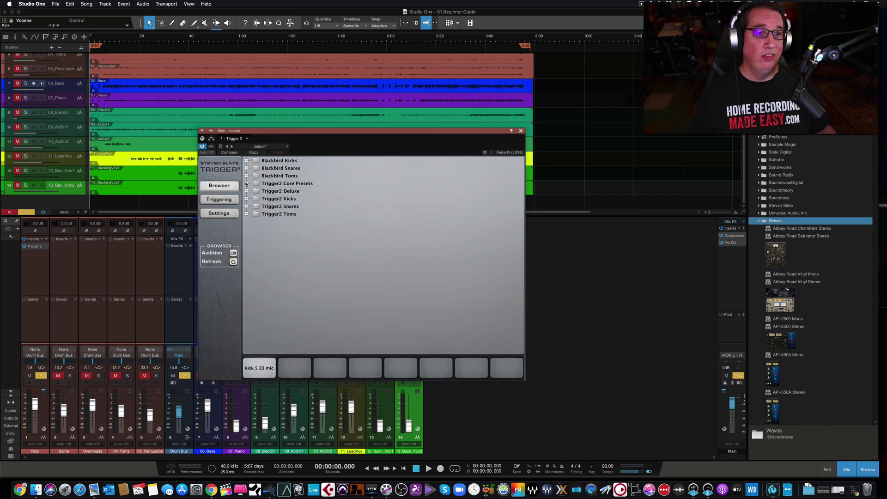
left_click(246, 214)
left_click(246, 214)
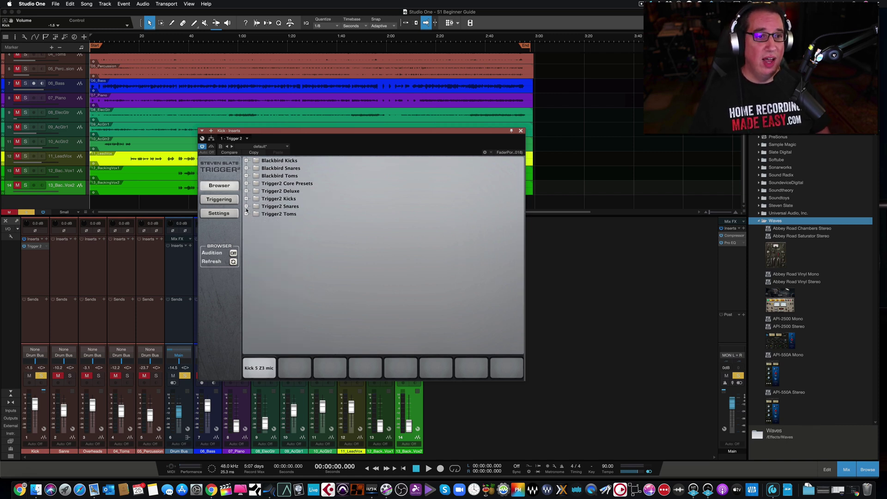
left_click(246, 214)
left_click(246, 214)
left_click(246, 199)
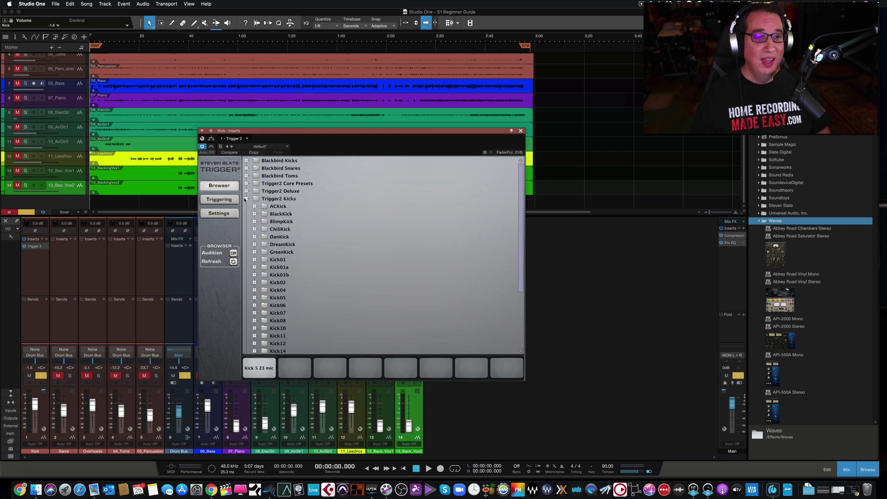
left_click(246, 198)
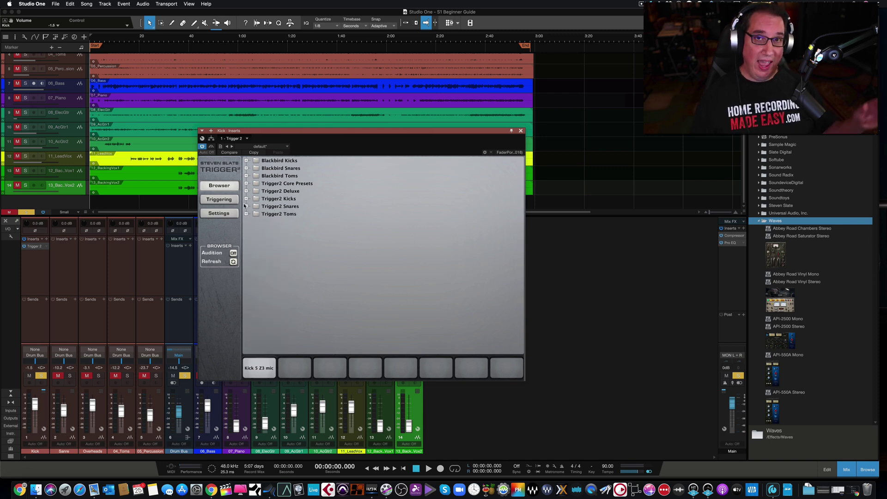
left_click(220, 199)
Play the song's opening to test kick triggering, stopping at 00:18.397
key("space")
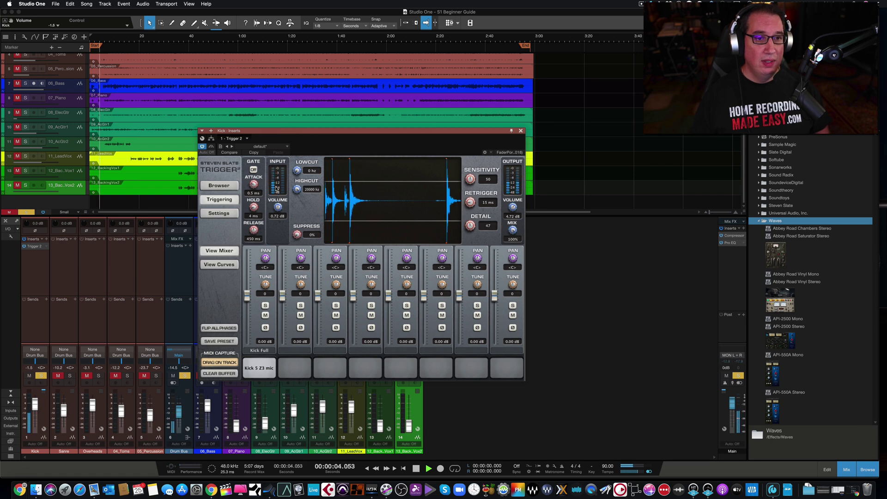
left_click_drag(342, 132, 330, 131)
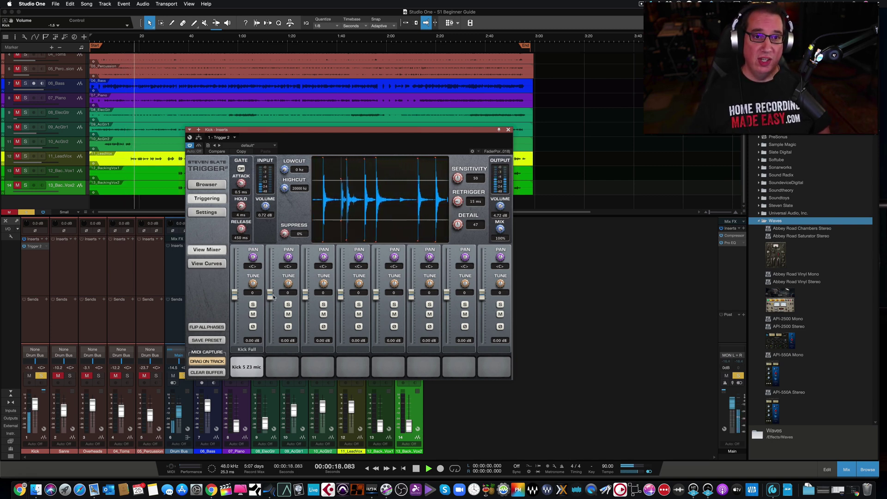
key("space")
Reposition the Trigger 2 window up and to the left
left_click(364, 130)
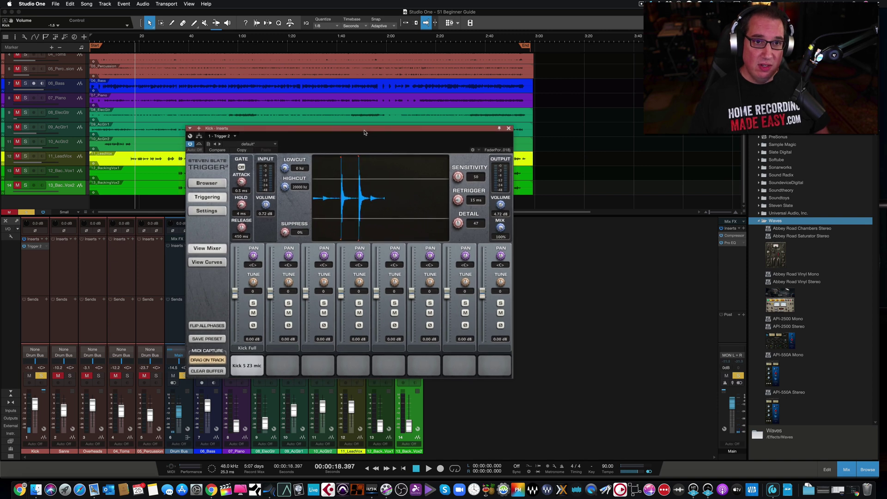
left_click_drag(365, 132, 366, 134)
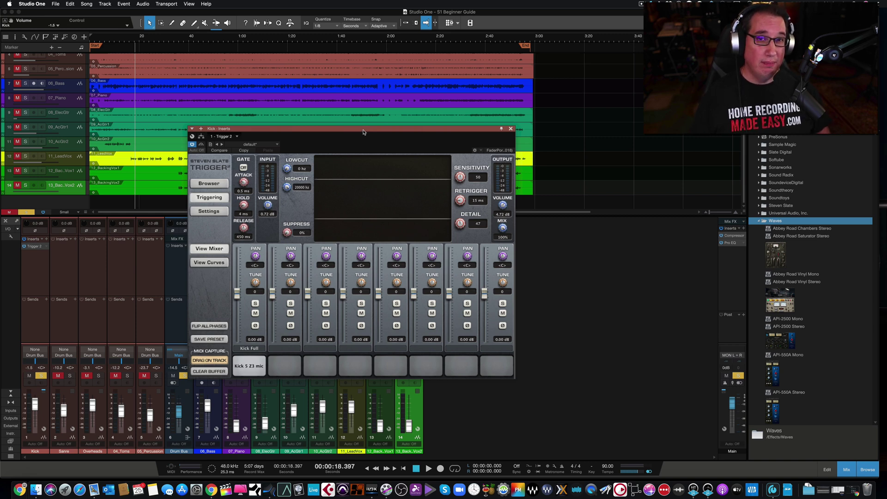
left_click_drag(357, 132, 353, 129)
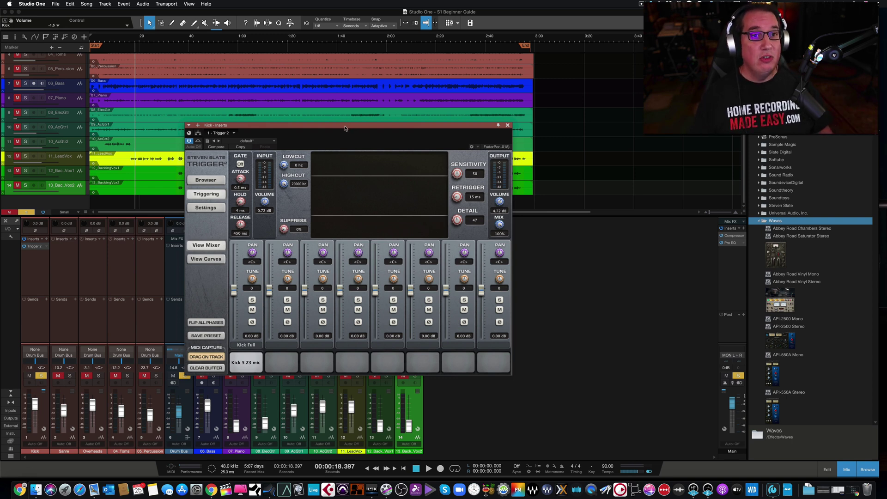
left_click_drag(345, 128, 335, 116)
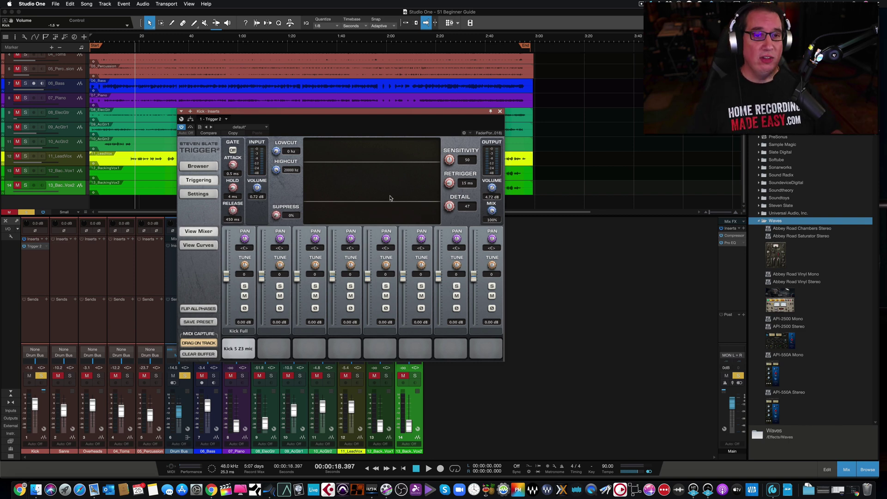
Close the Kick channel's Trigger 2 window and scroll through the Waves plug-in folder
left_click(500, 112)
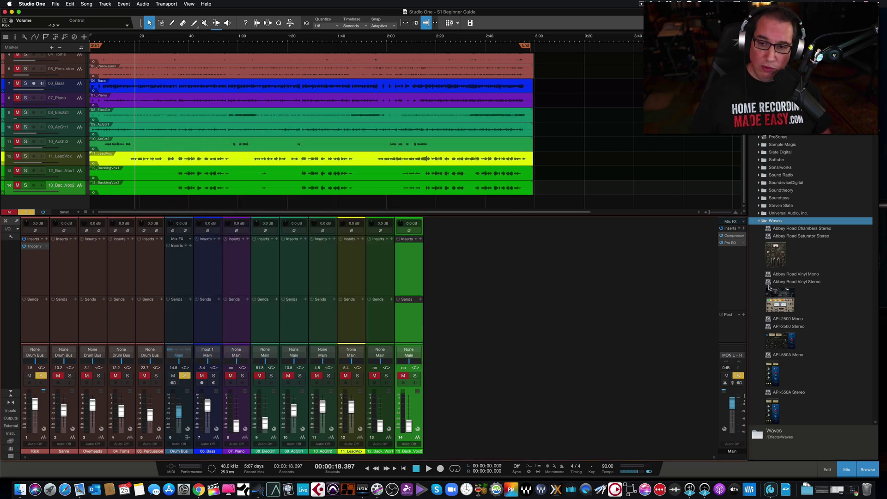
scroll(770, 288, "down", 10)
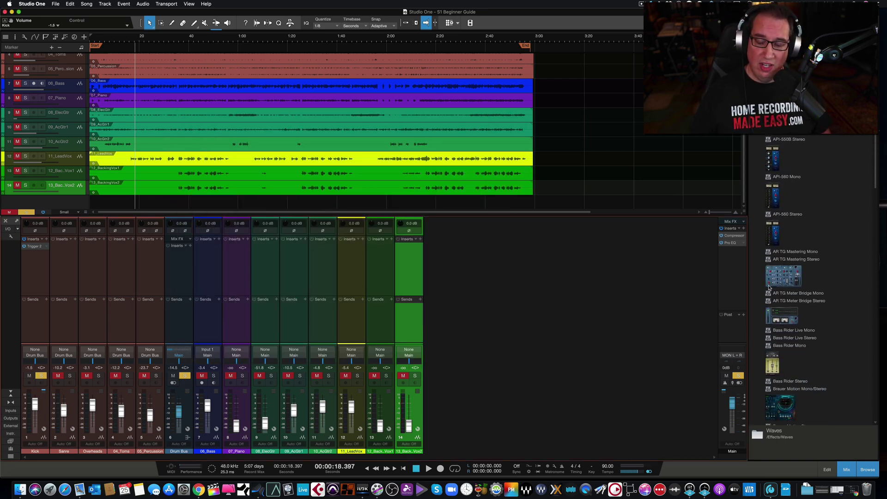
scroll(770, 287, "down", 15)
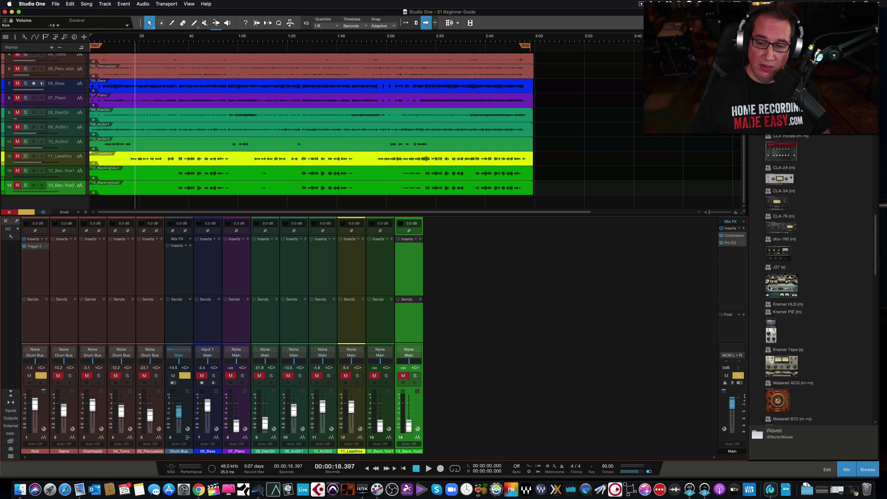
scroll(769, 288, "down", 5)
scroll(770, 288, "up", 5)
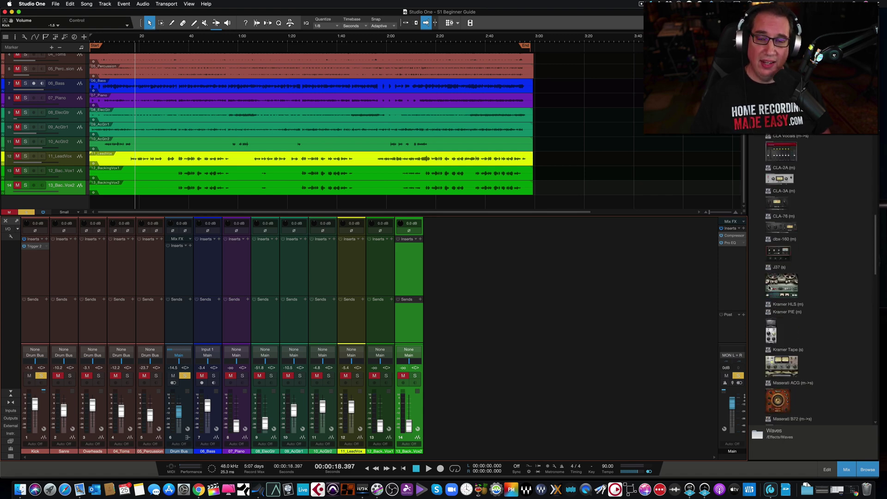
scroll(770, 288, "up", 15)
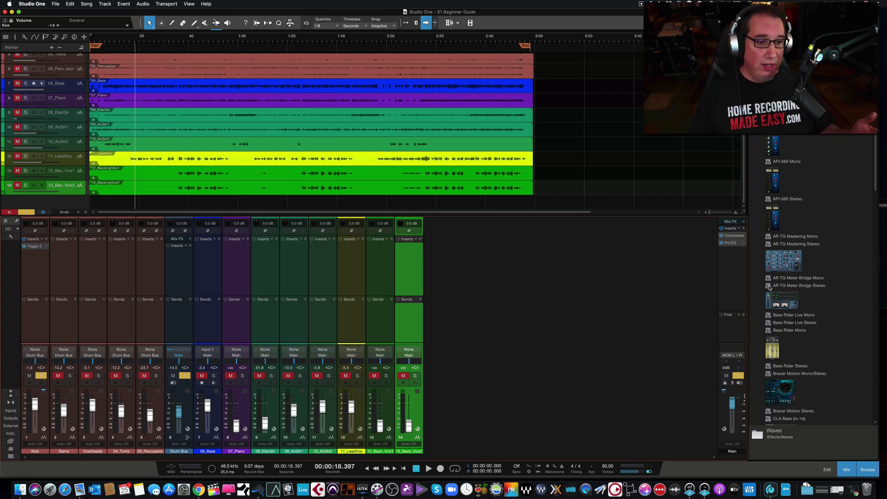
scroll(800, 318, "up", 5)
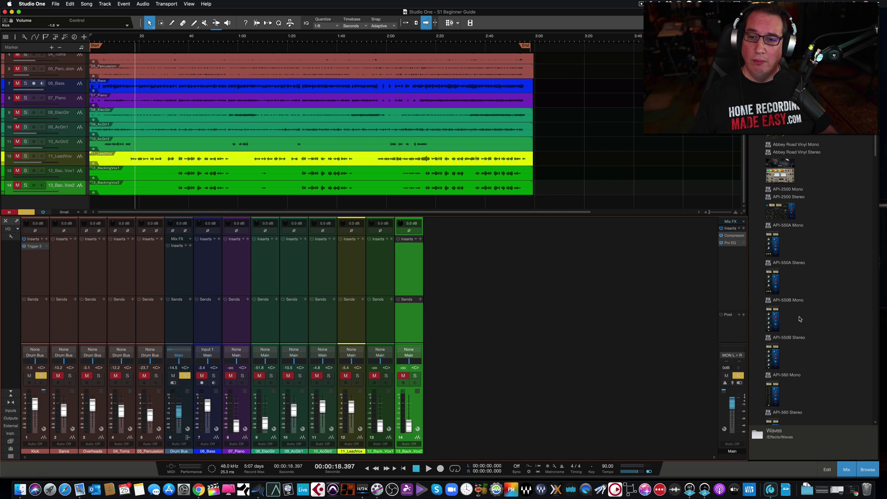
scroll(801, 319, "down", 4)
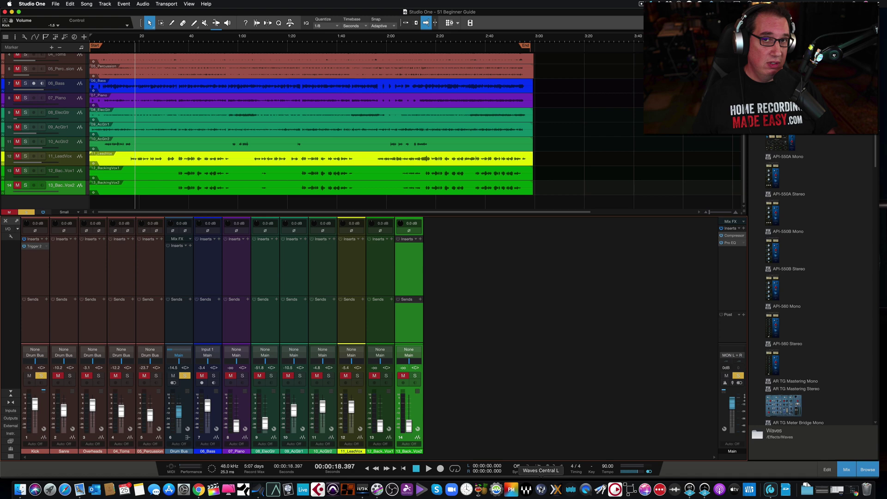
scroll(769, 356, "down", 15)
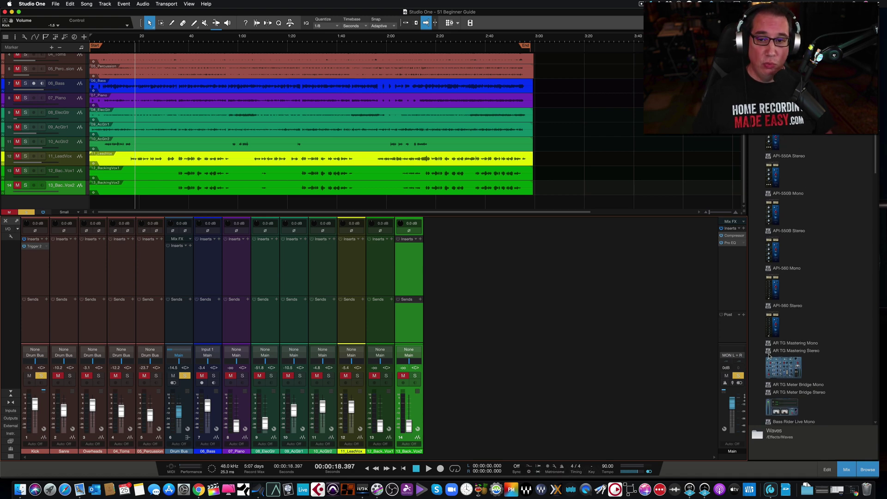
scroll(769, 356, "down", 15)
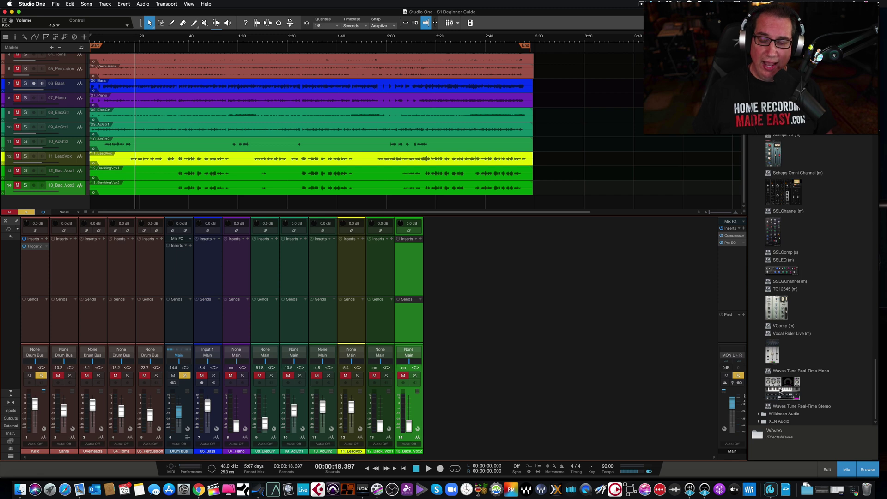
Drop Waves SSLChannel (m) onto 13_Back_Vox2's inserts, then close its plugin window
scroll(779, 314, "up", 3)
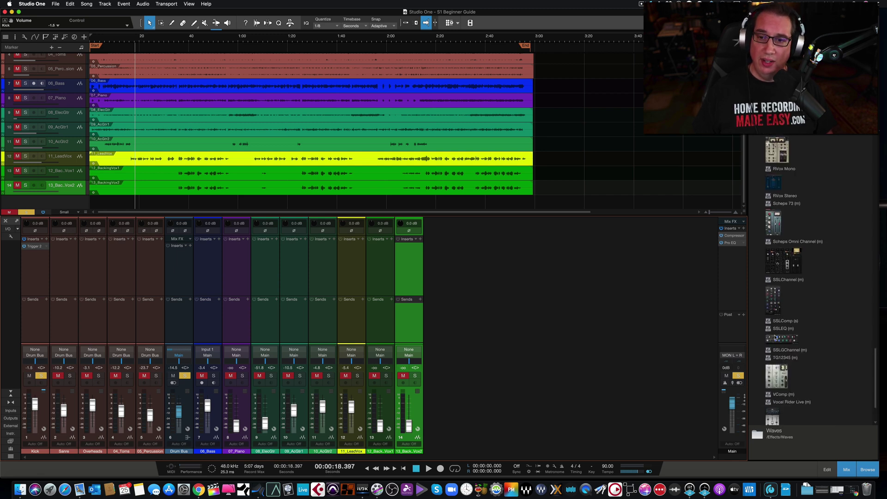
left_click_drag(775, 299, 411, 255)
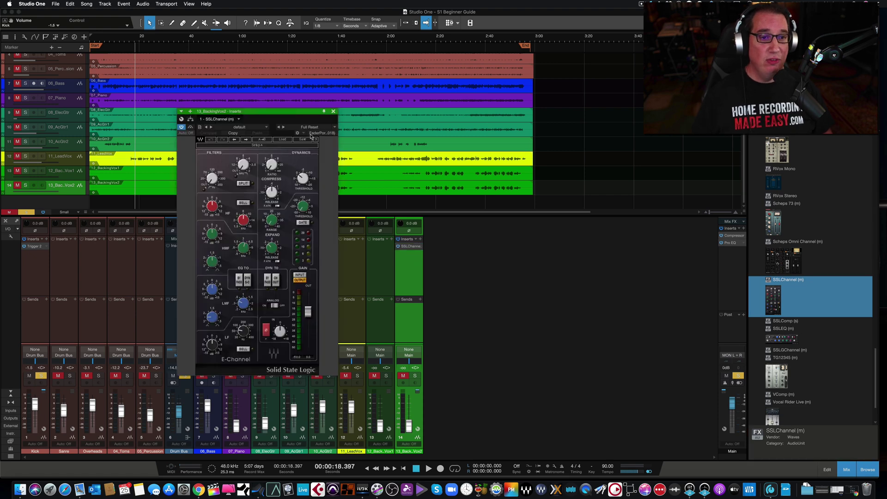
left_click_drag(299, 116, 345, 110)
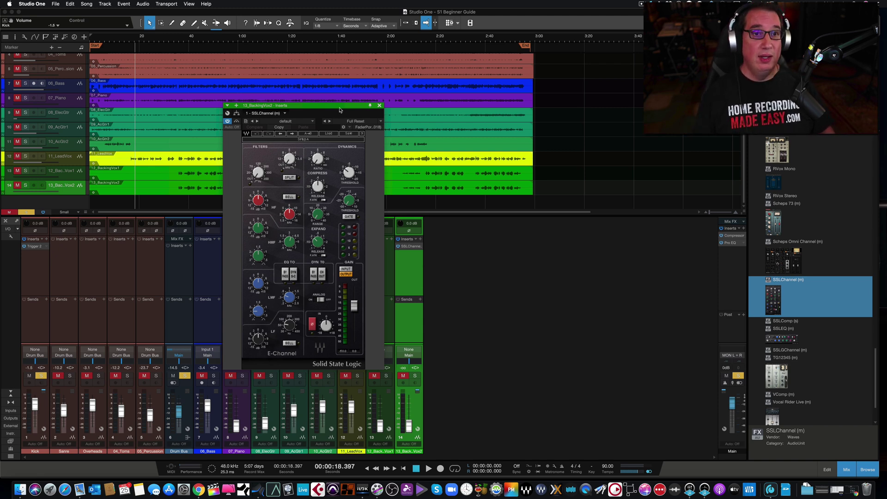
mouse_move(346, 107)
left_mouse_down()
mouse_move(336, 95)
mouse_move(343, 102)
left_mouse_up()
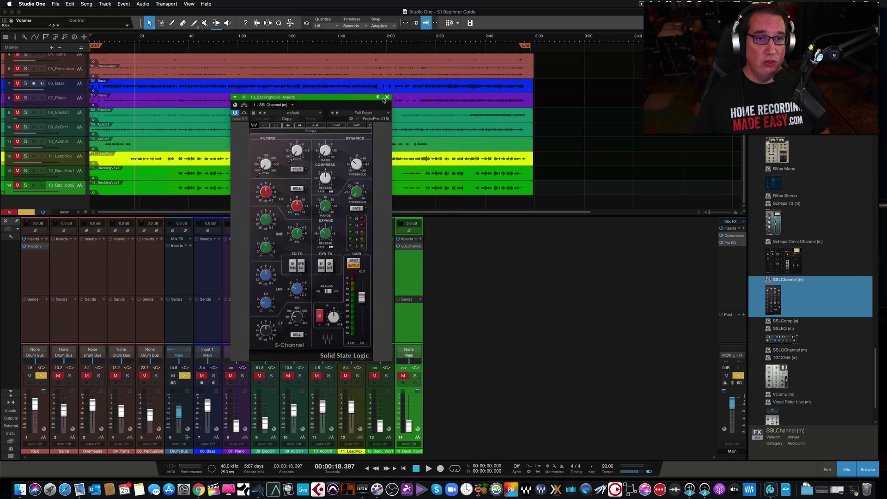
left_click(387, 98)
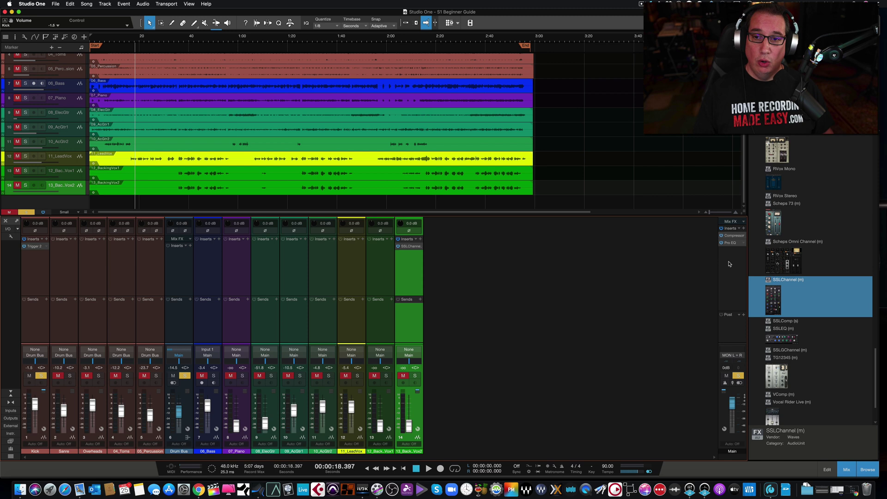
Remove all inserts from Main and remove the SSLChannel insert from 13_Back_Vox2
left_click(740, 228)
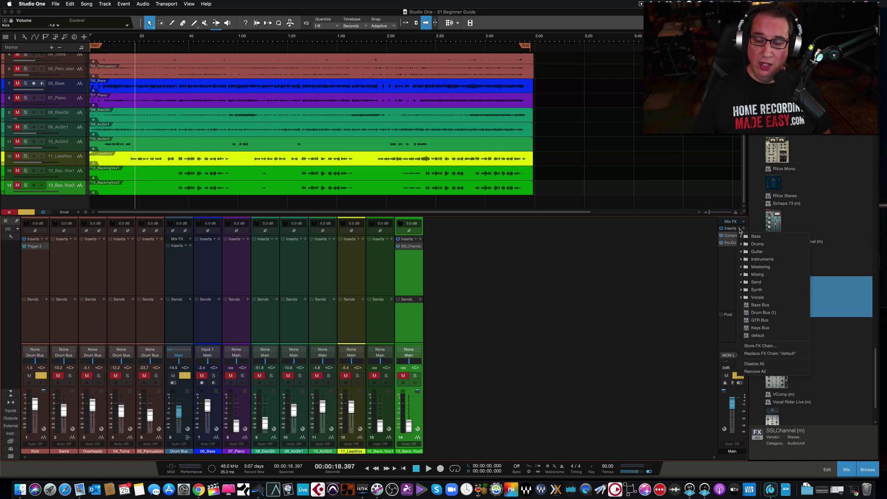
left_click(745, 371)
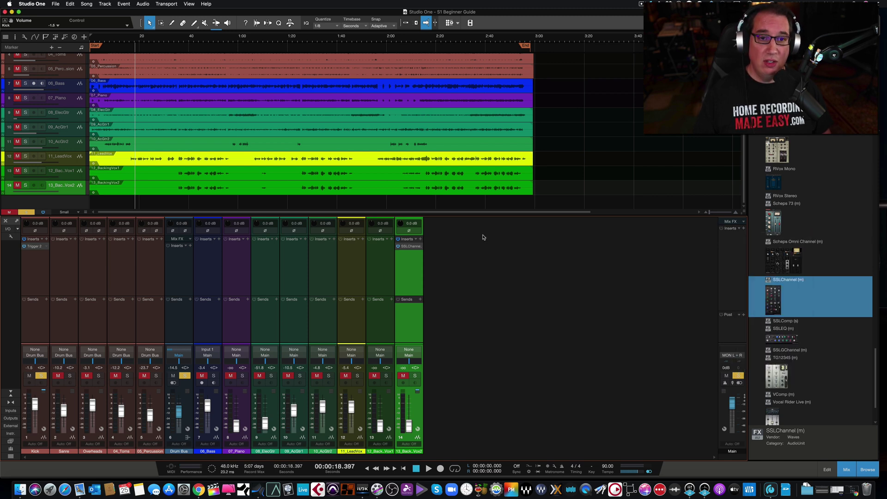
right_click(420, 248)
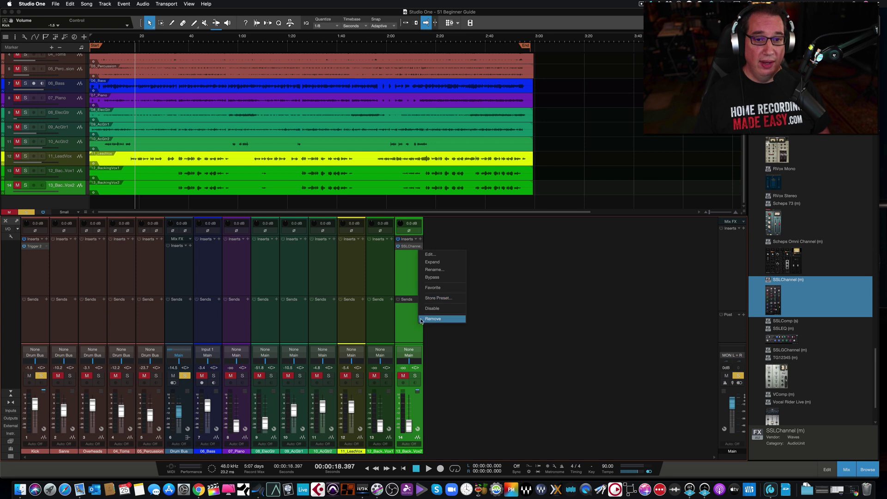
left_click(425, 319)
Scroll up the plug-in Browser and collapse the Waves folder
scroll(776, 208, "up", 4)
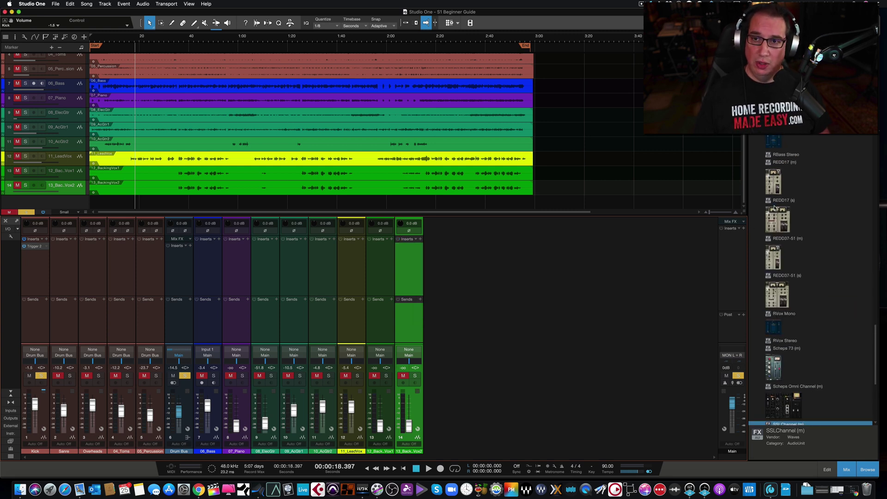
scroll(786, 278, "up", 10)
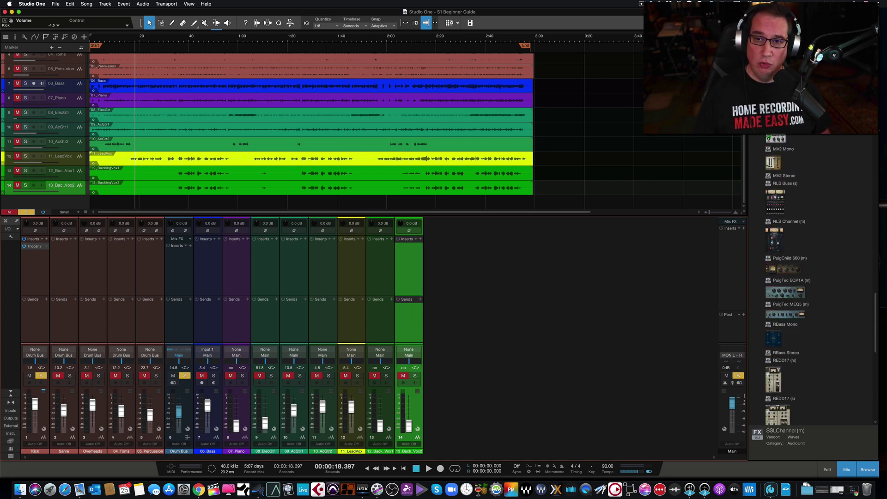
scroll(786, 277, "up", 10)
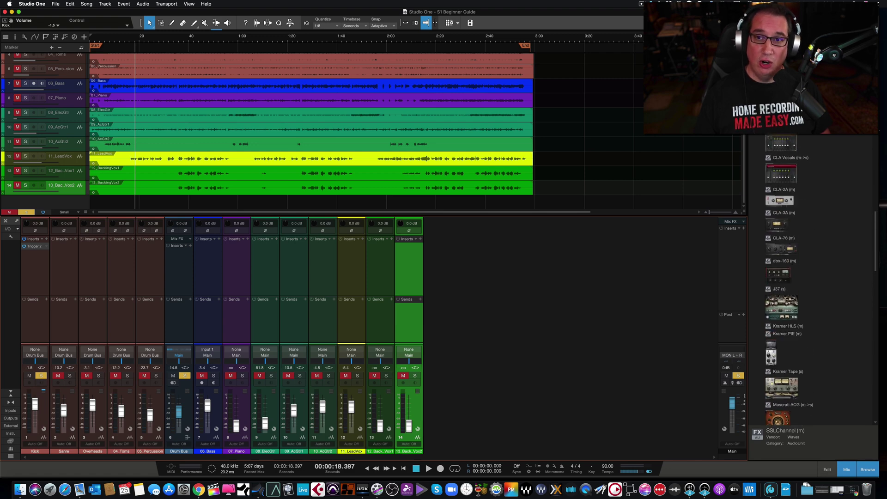
scroll(786, 277, "up", 10)
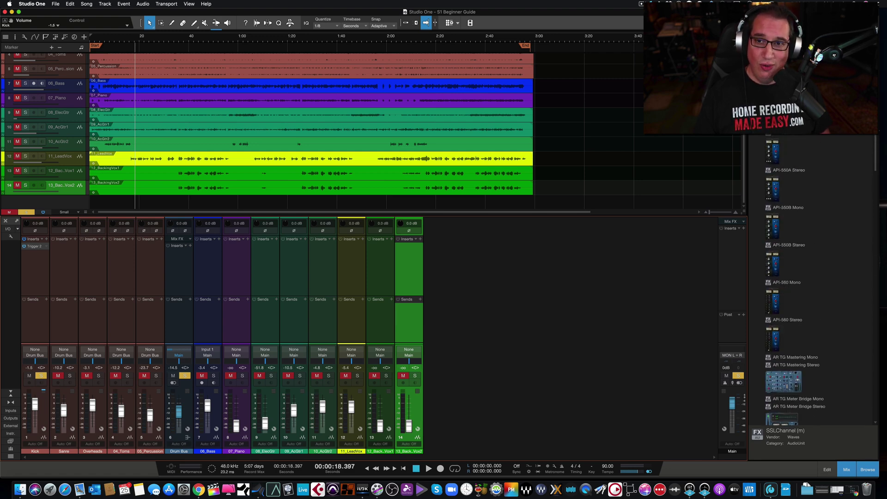
scroll(775, 141, "up", 2)
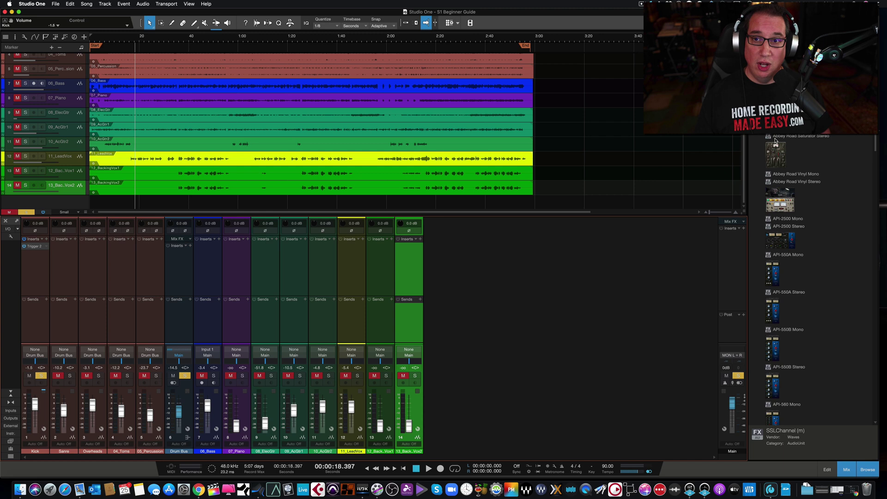
key("Left")
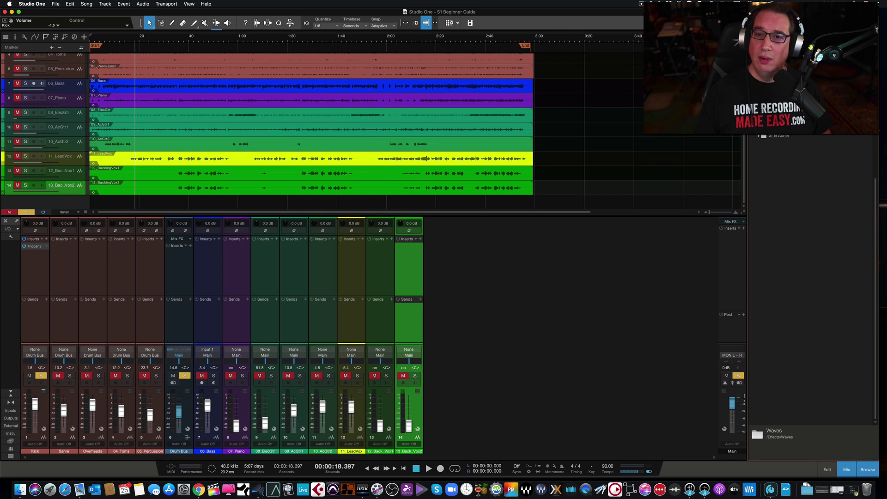
scroll(760, 137, "up", 5)
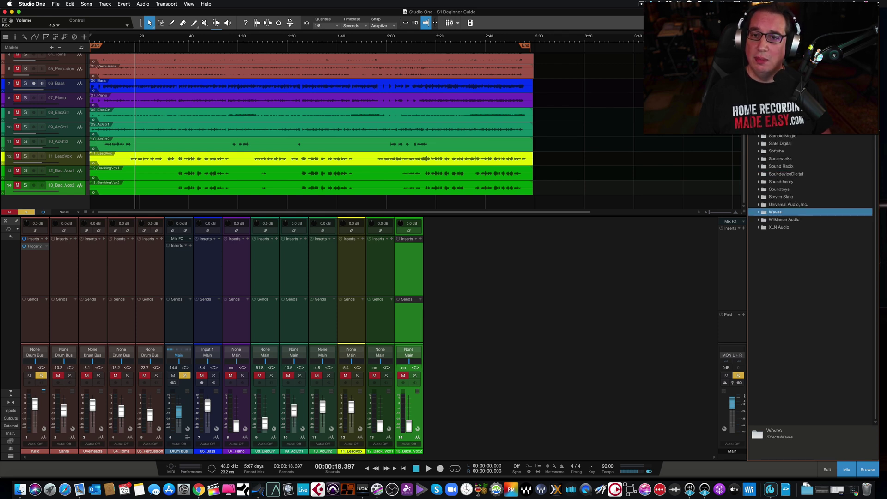
Insert Sonarworks Reference 4 on the Main channel and position its window
left_click(761, 159)
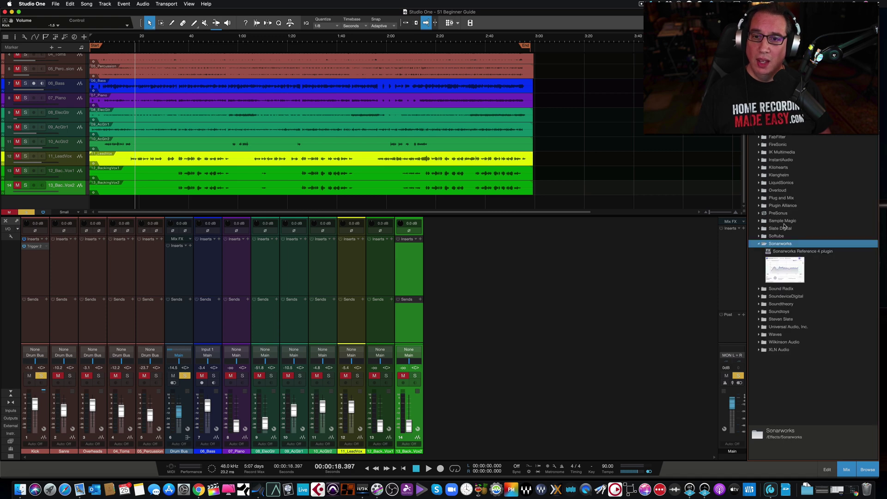
left_click_drag(788, 268, 732, 236)
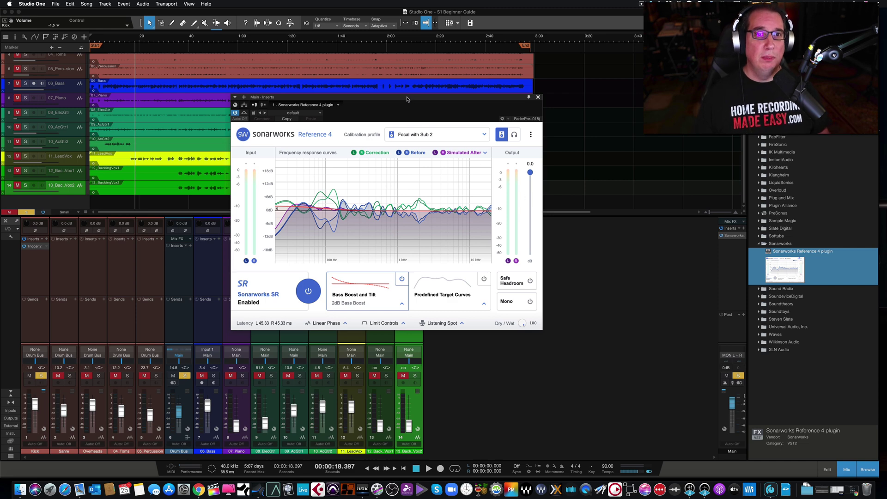
left_click_drag(409, 99, 387, 115)
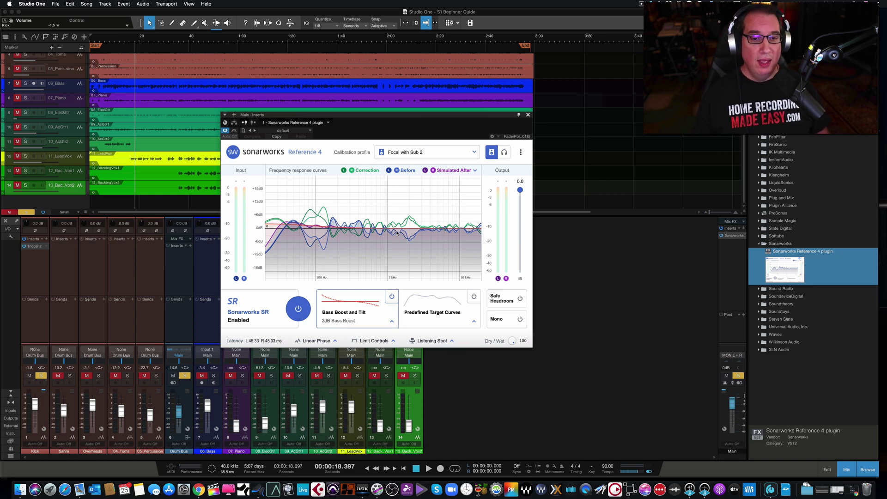
mouse_move(364, 117)
left_mouse_down()
mouse_move(374, 95)
mouse_move(393, 113)
mouse_move(373, 126)
mouse_move(371, 111)
mouse_move(363, 120)
mouse_move(378, 118)
left_mouse_up()
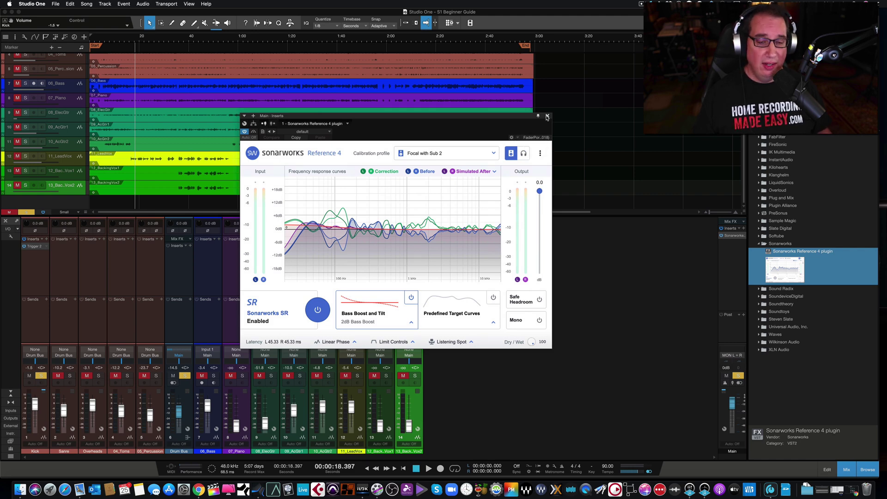
Close Sonarworks, then drag Superior Drummer 3 from Instruments to create instrument track 15
left_click(547, 117)
left_click(759, 244)
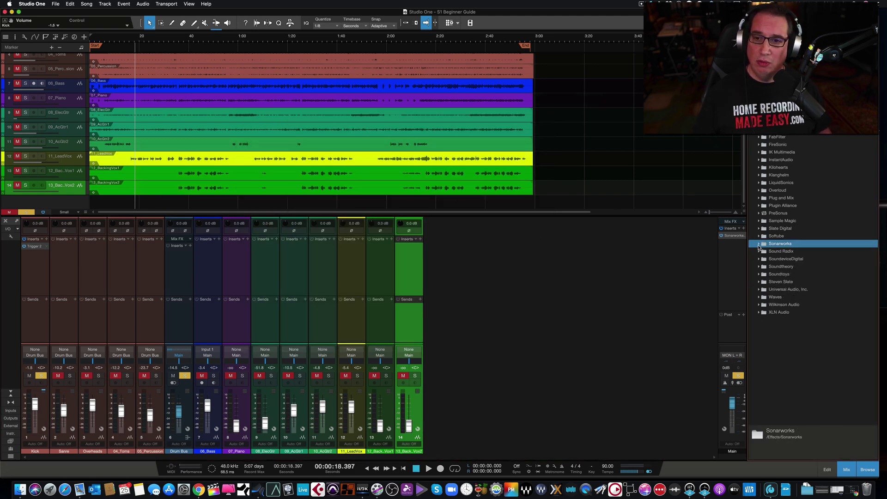
left_click(767, 36)
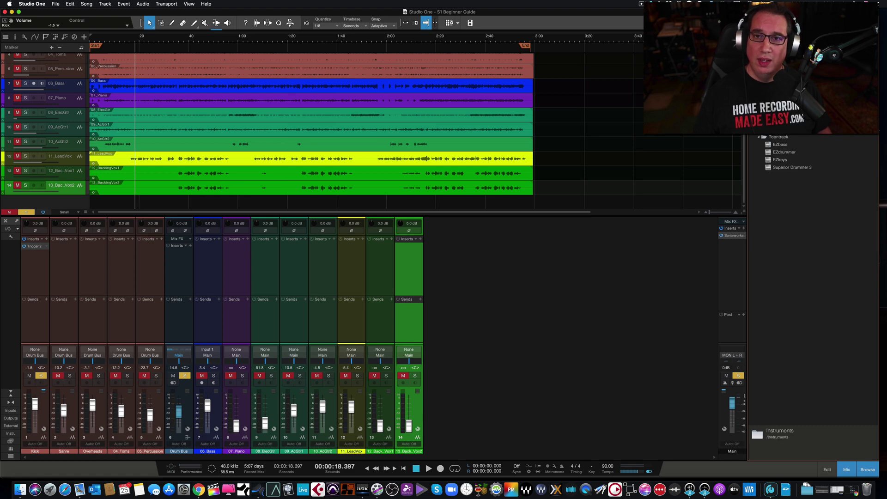
left_click(10, 398)
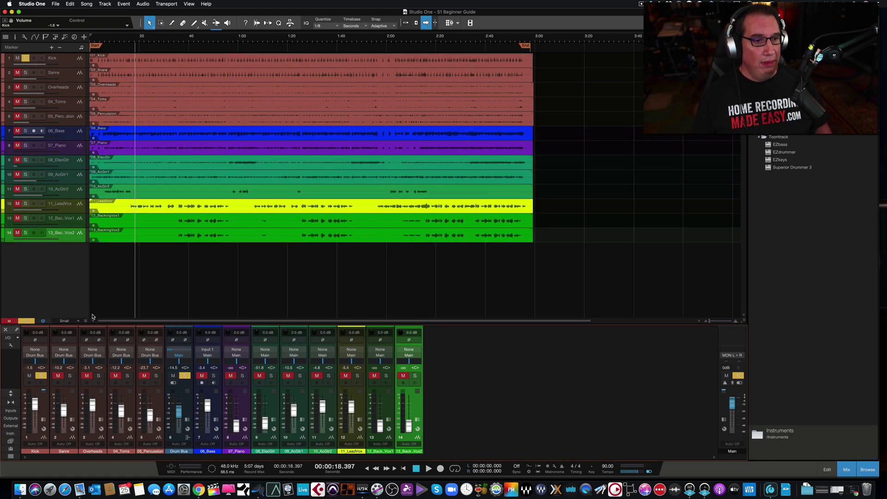
left_click(784, 168)
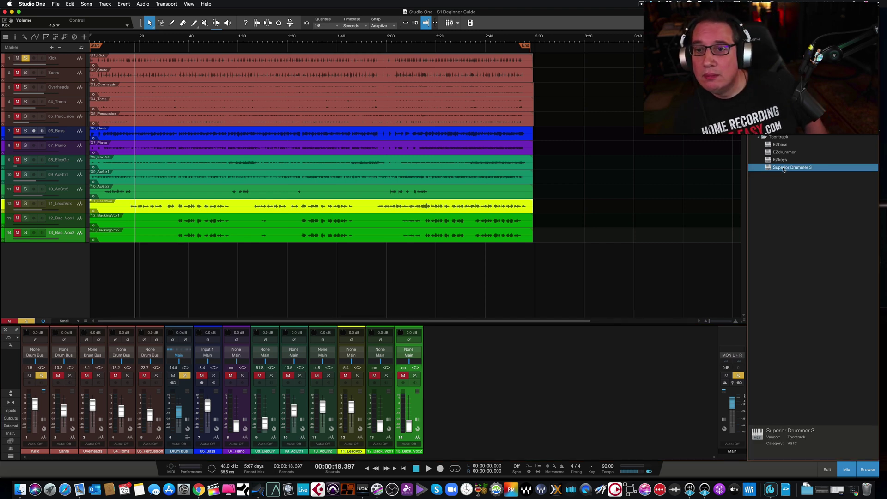
left_click_drag(784, 168, 232, 271)
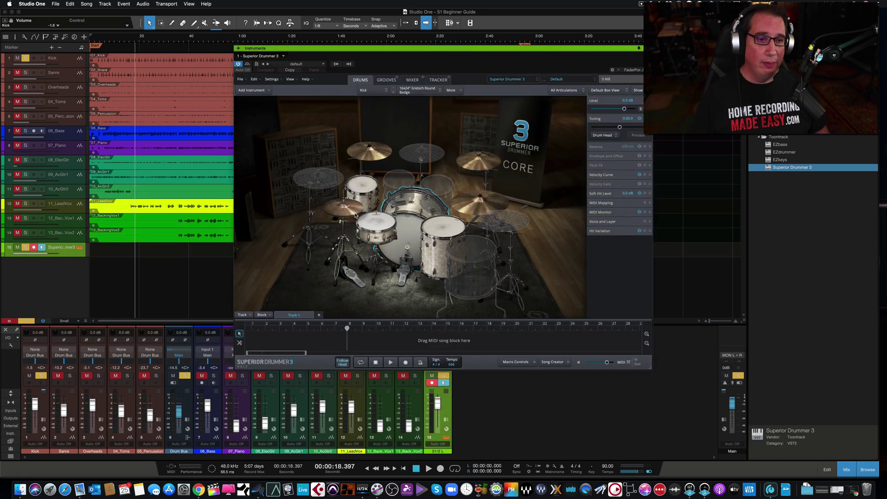
Audition the Superior Drummer floor tom, snare, rack tom and kick, then the toms and snare again
left_click_drag(368, 51, 331, 55)
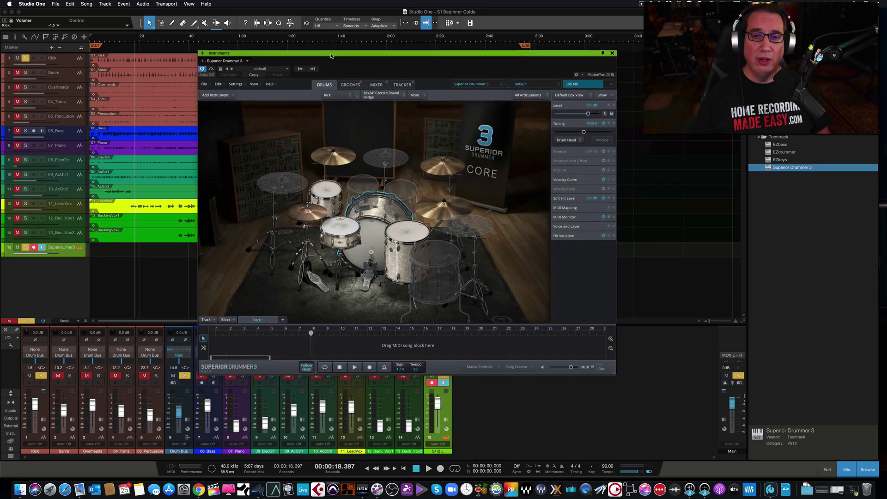
left_click(407, 233)
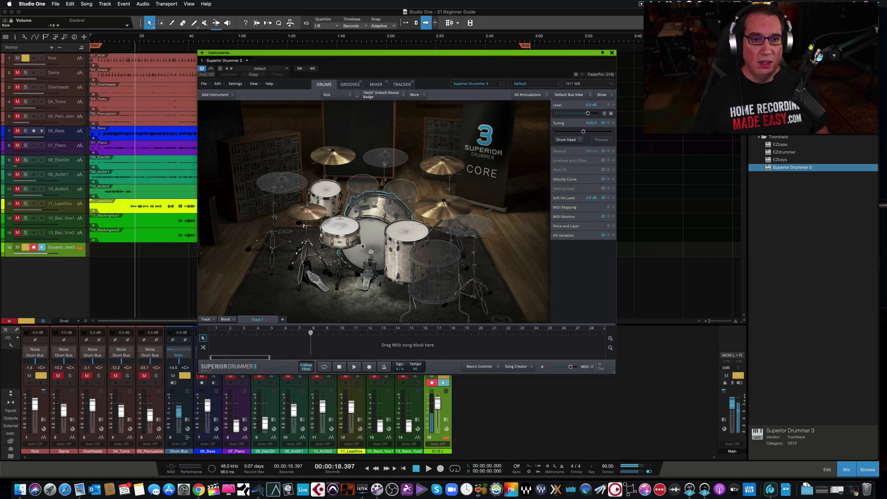
left_click(342, 228)
left_click(328, 195)
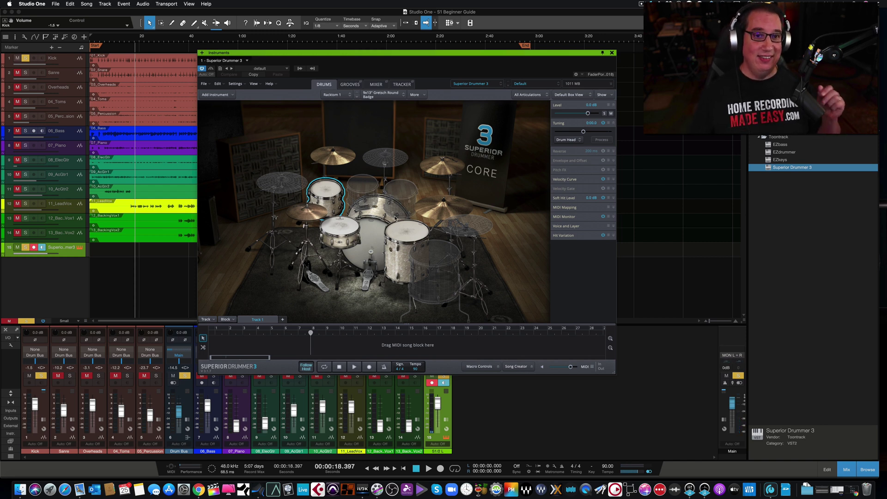
left_click(365, 247)
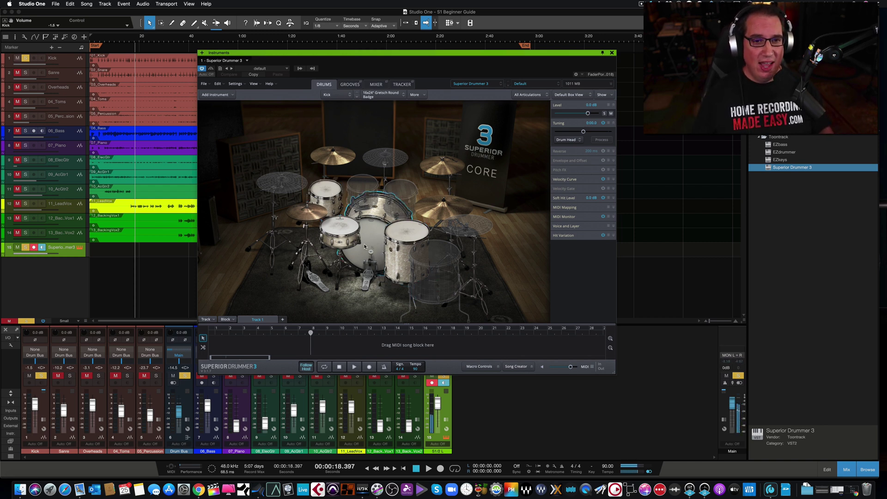
left_click(324, 188)
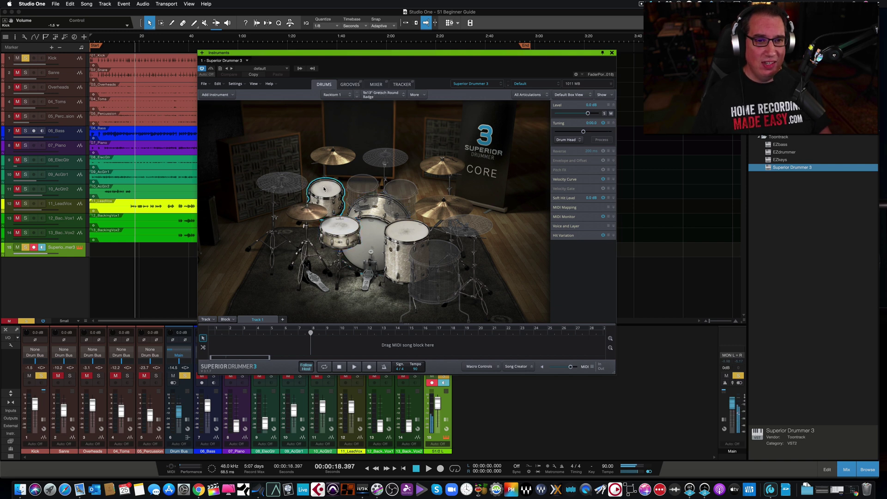
left_click(341, 226)
left_click(406, 238)
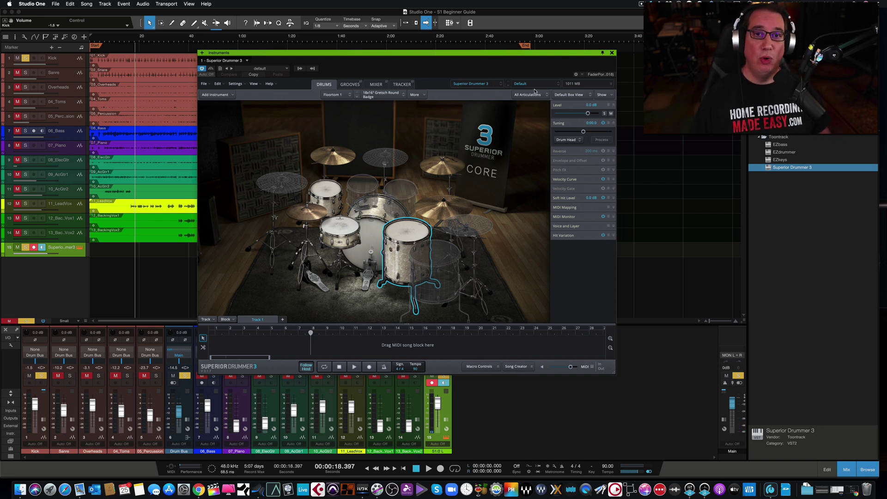
Lower channel 15 to -11.2 dB and place the Verse 01 groove in the song track
left_click(351, 84)
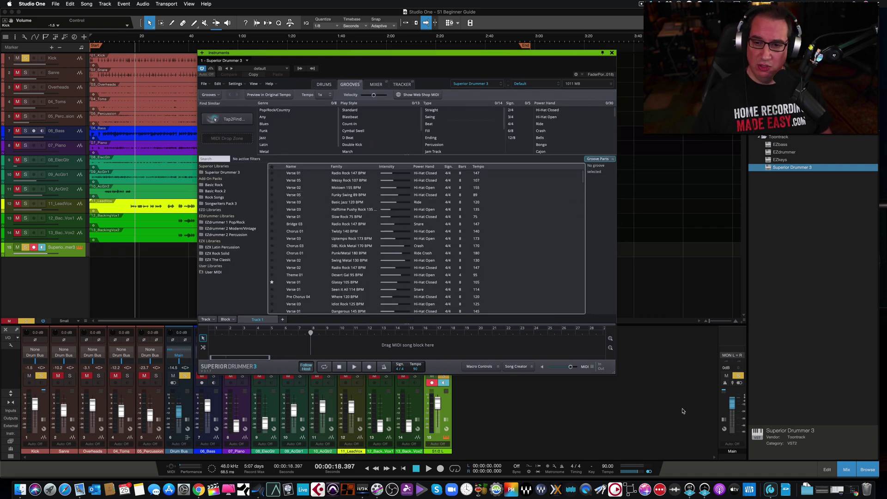
left_click_drag(433, 406, 434, 414)
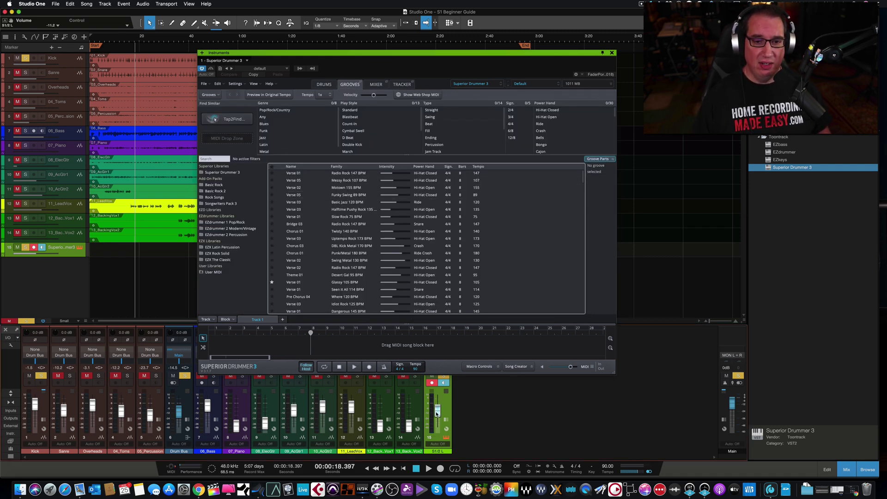
left_click(292, 175)
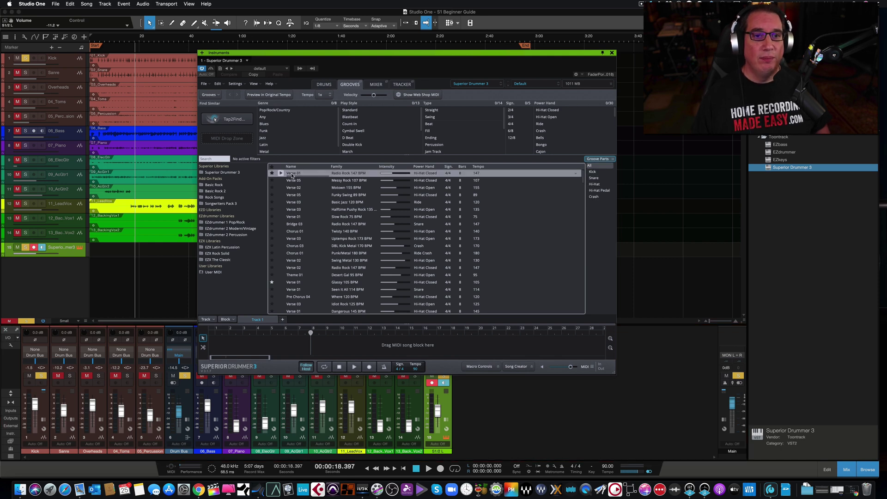
left_click_drag(291, 175, 294, 351)
Disable Follow Host, enable Loop, play the groove, and return to the Drums view
left_click(305, 367)
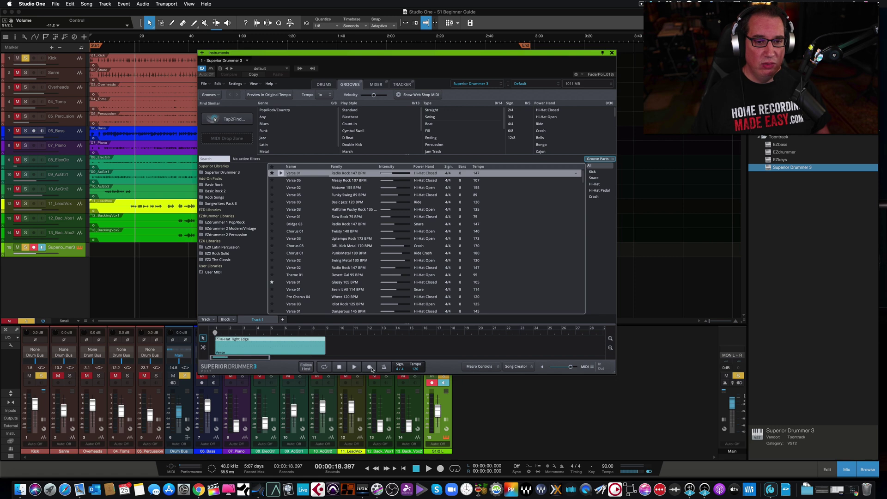
left_click(325, 367)
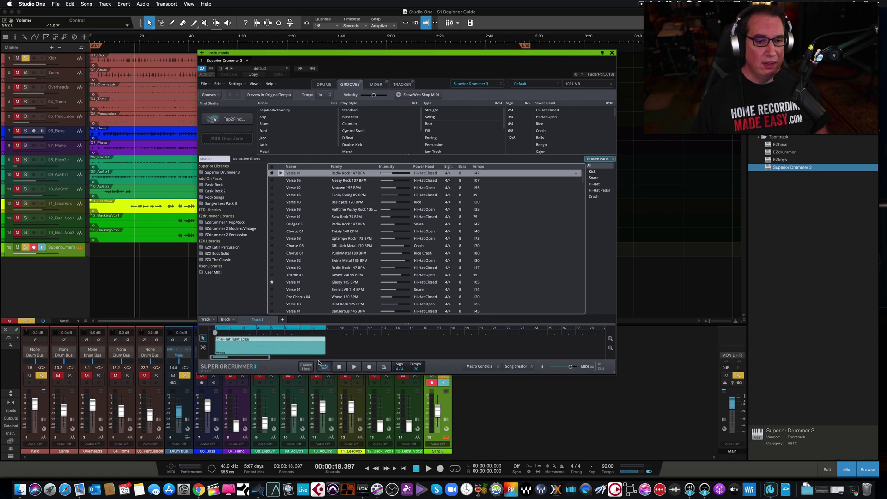
left_click(353, 368)
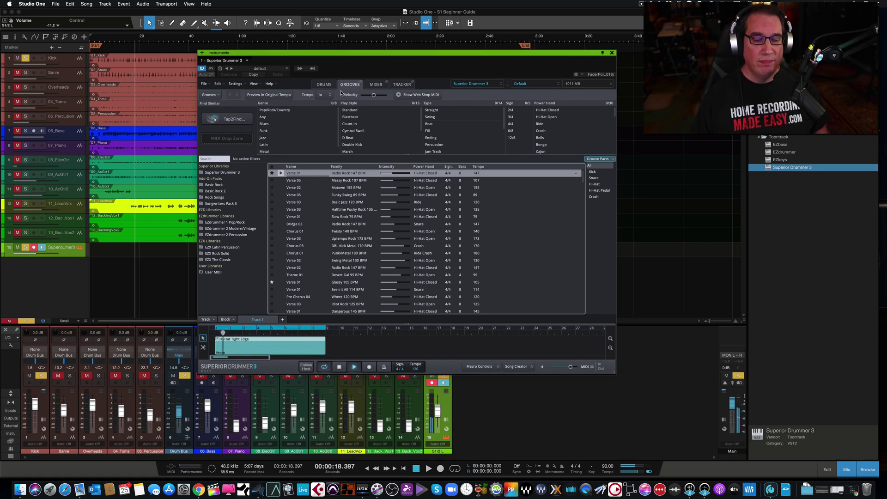
left_click_drag(339, 56, 307, 23)
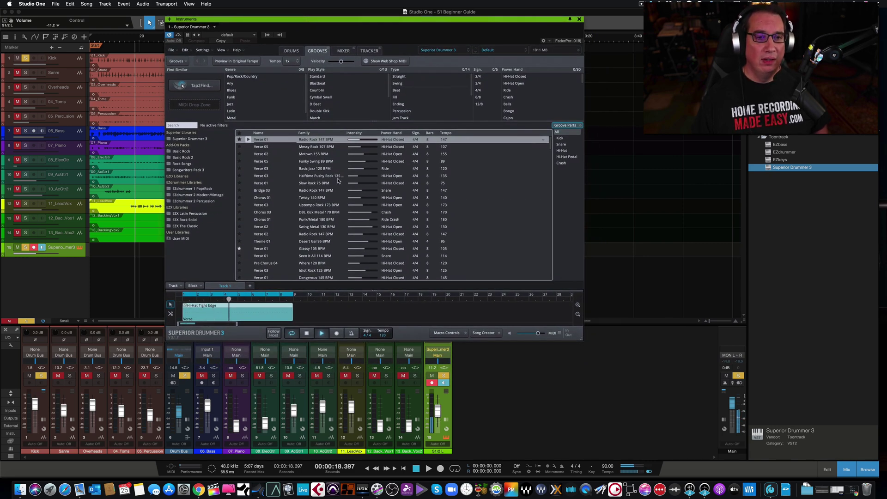
left_click(292, 50)
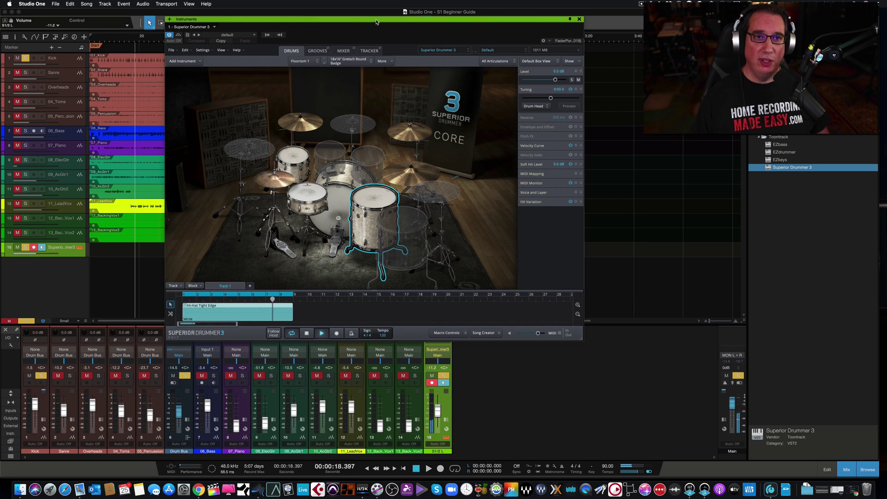
Stop the looping groove with Space and close the Superior Drummer 3 plug-in window
left_click_drag(376, 22, 394, 43)
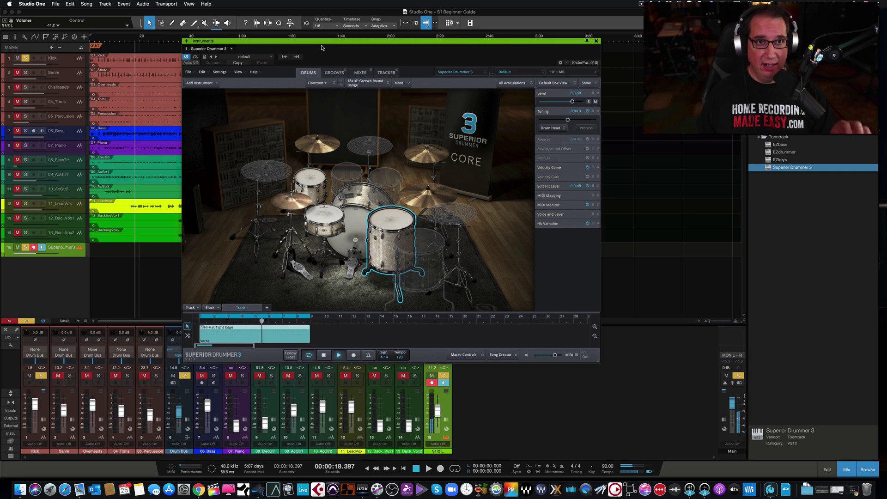
left_click_drag(322, 48, 304, 40)
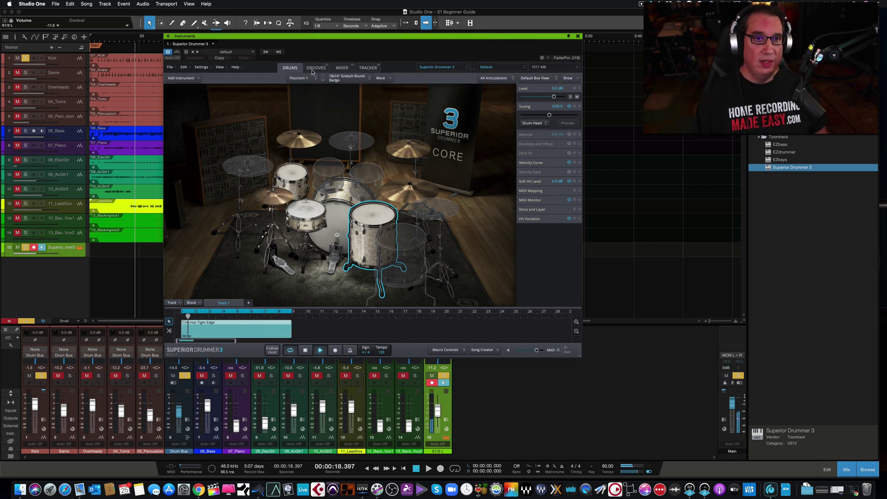
left_click_drag(314, 36, 343, 37)
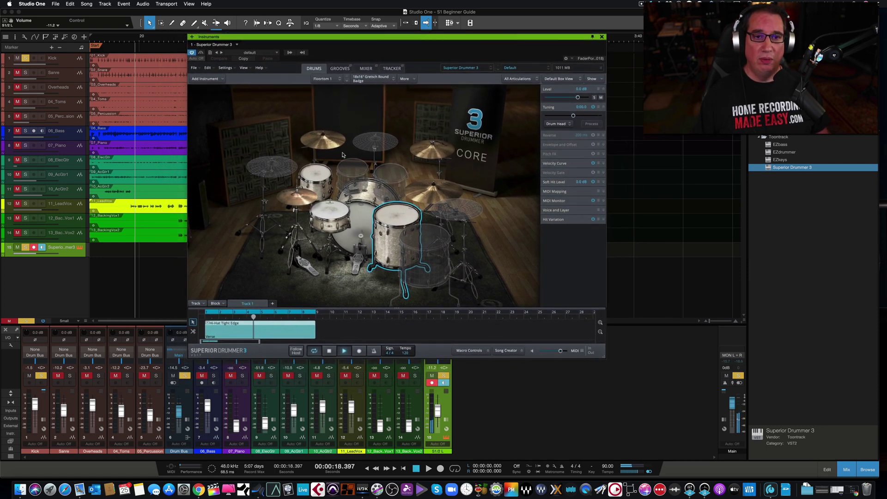
key("space")
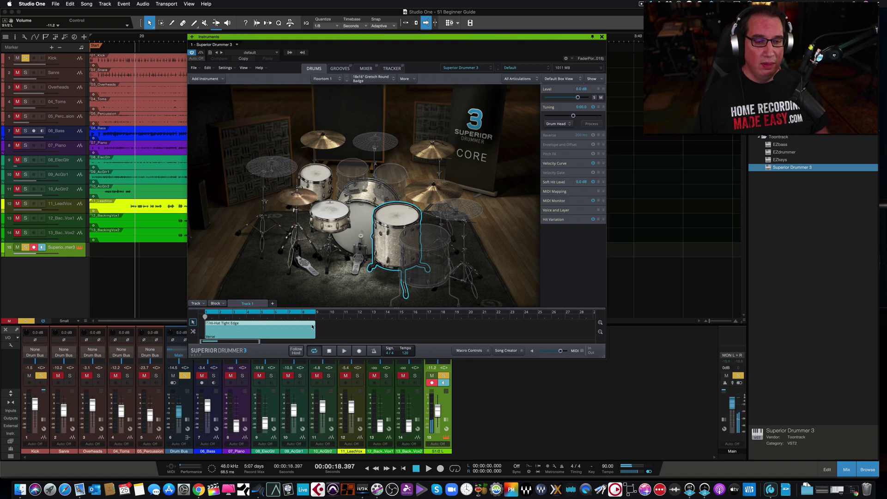
left_click(603, 37)
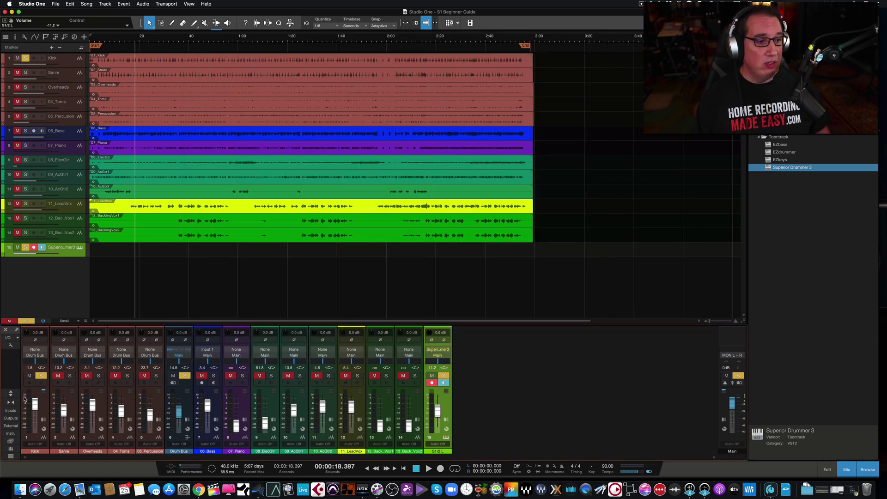
Expand the mixer and remove the Sonarworks insert from the main output
left_click(12, 395)
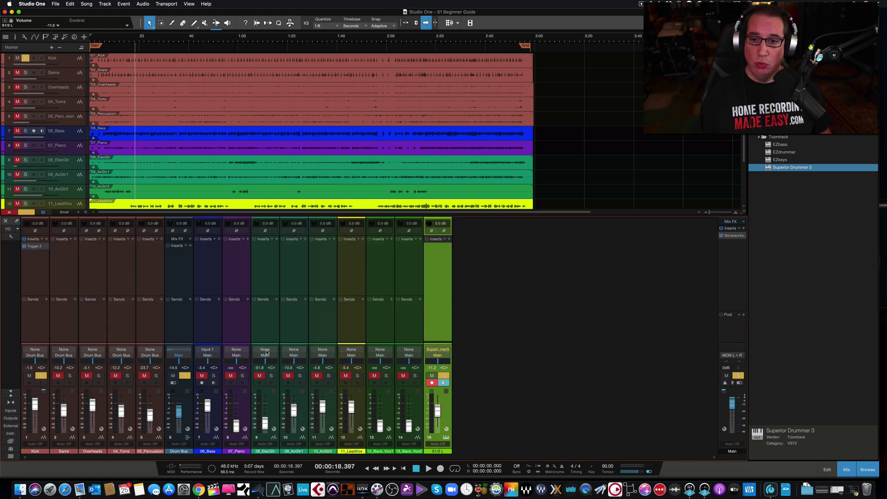
left_click(744, 237)
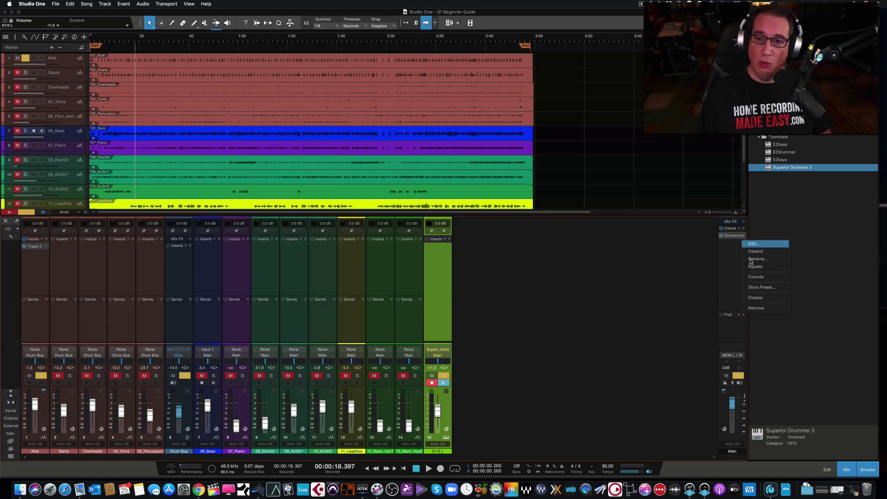
left_click(754, 308)
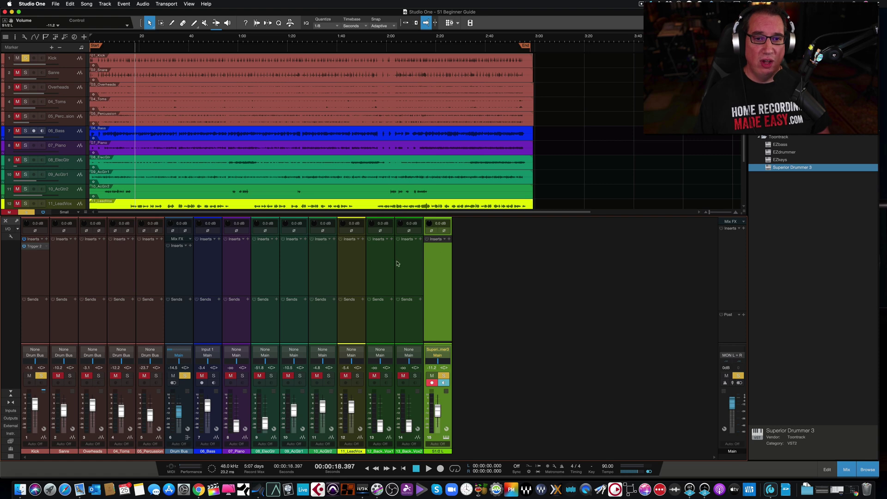
Reopen Superior Drummer 3 and briefly replay, then stop, the drum groove
left_click(446, 438)
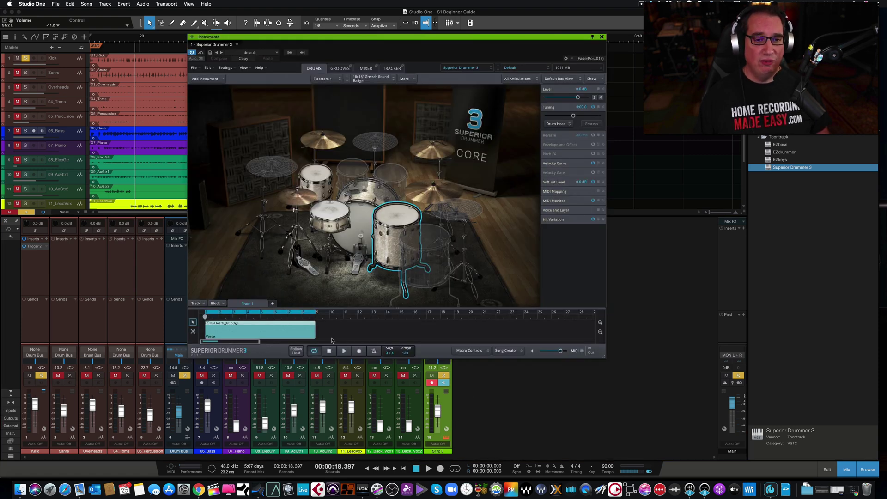
left_click(344, 352)
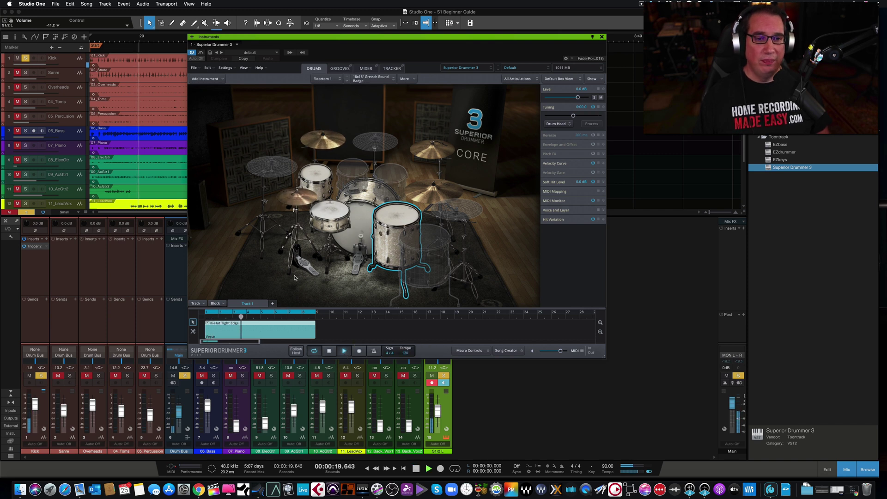
left_click(329, 350)
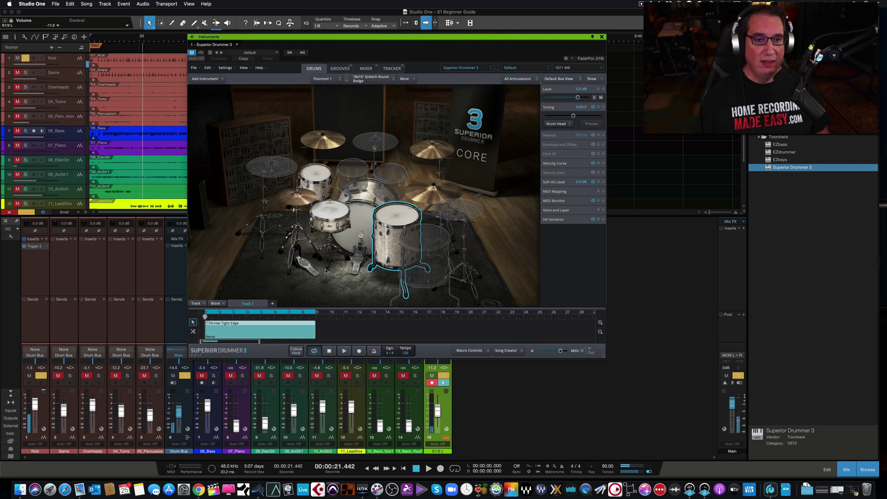
Select the snare, kick, rack tom 1 and floor tom, then close Superior Drummer 3
left_click(331, 211)
left_click(363, 220)
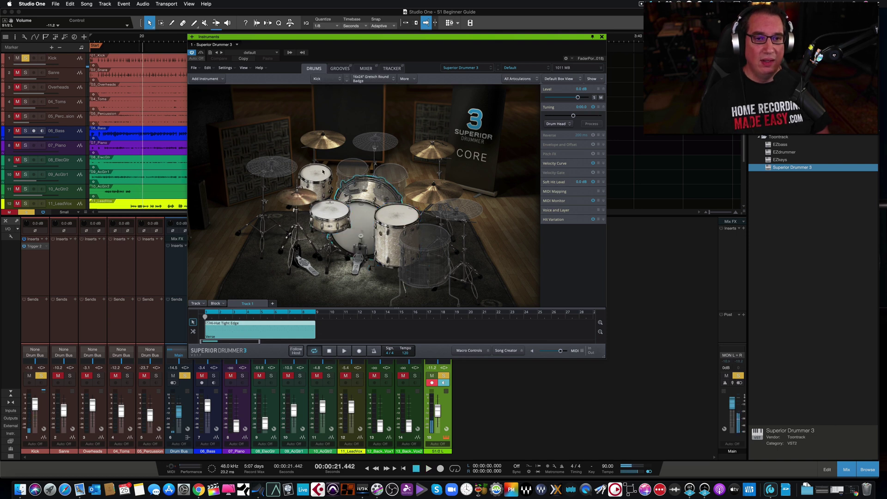
left_click(319, 170)
left_click(390, 215)
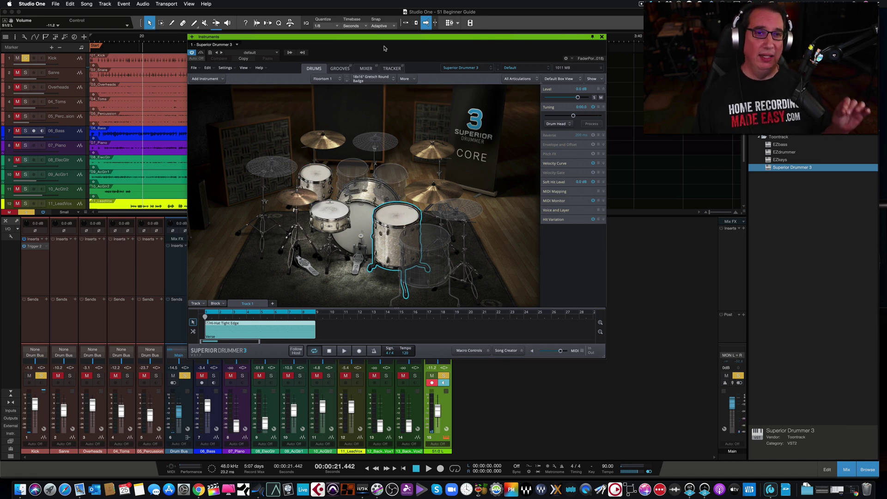
left_click_drag(383, 41, 383, 47)
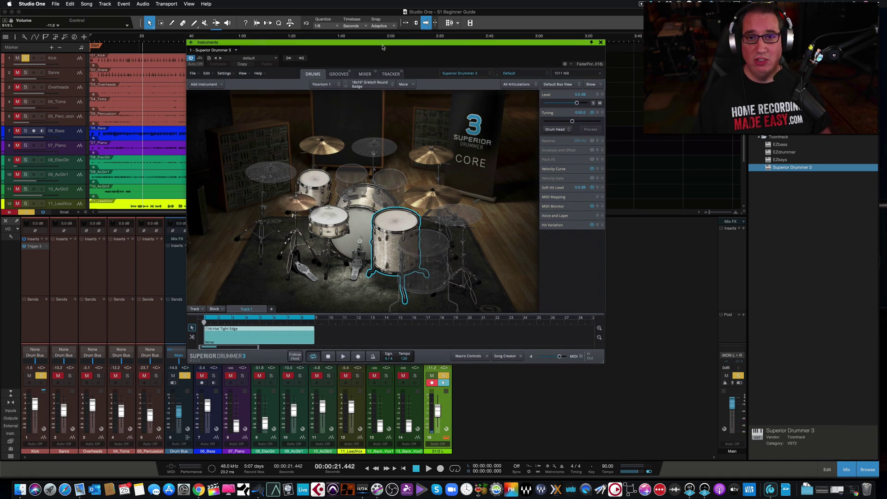
left_click(601, 43)
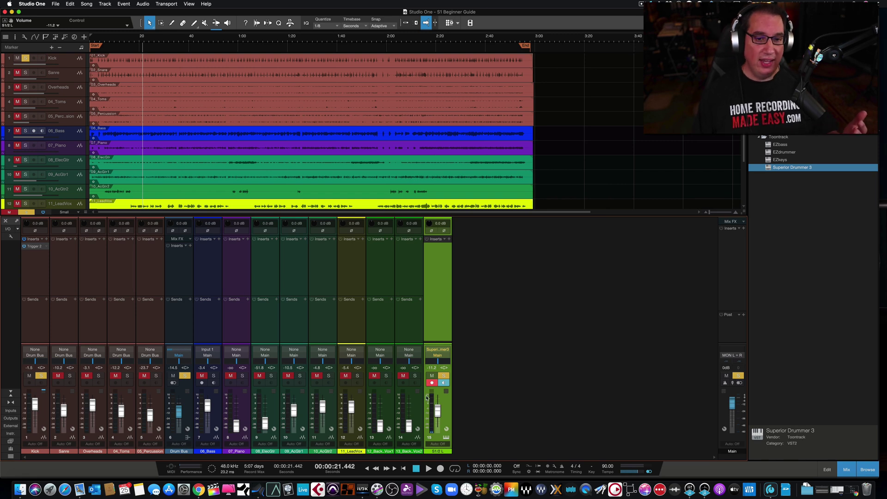
Resize the track area and mixer, and collapse the Toontrack folder to reveal other plugin vendors
left_click(271, 222)
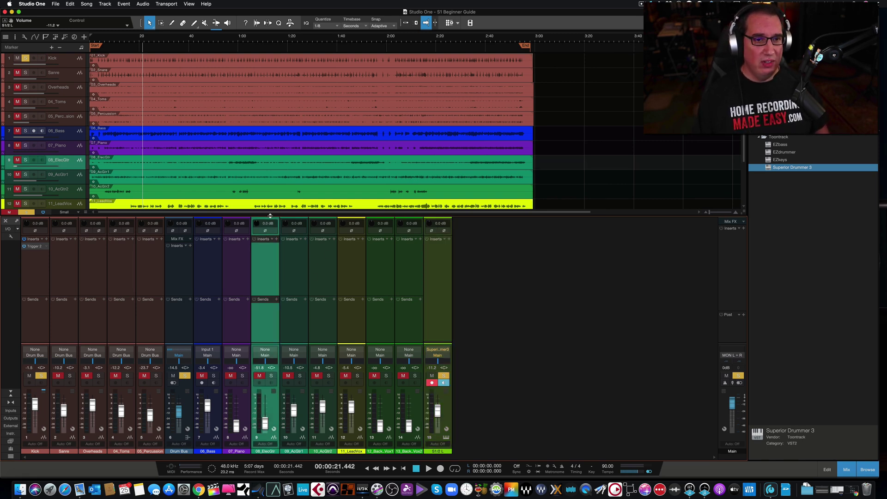
left_click_drag(270, 215, 268, 258)
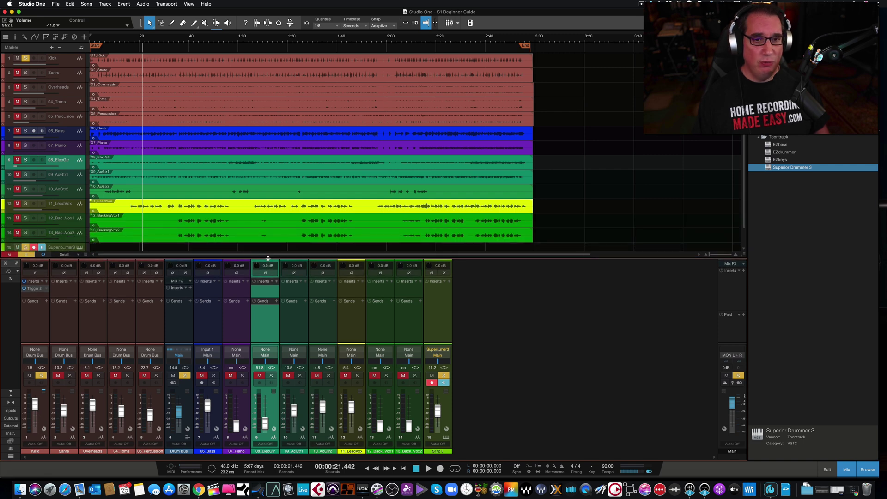
left_click(761, 137)
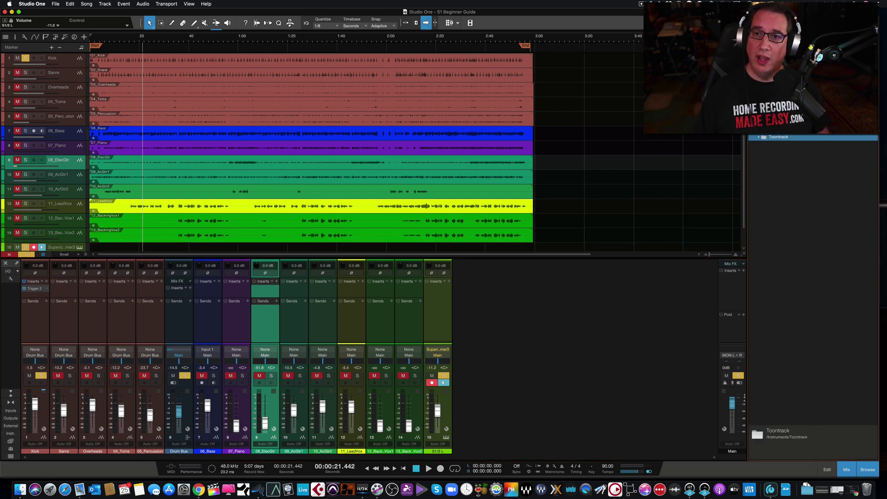
left_click(780, 243)
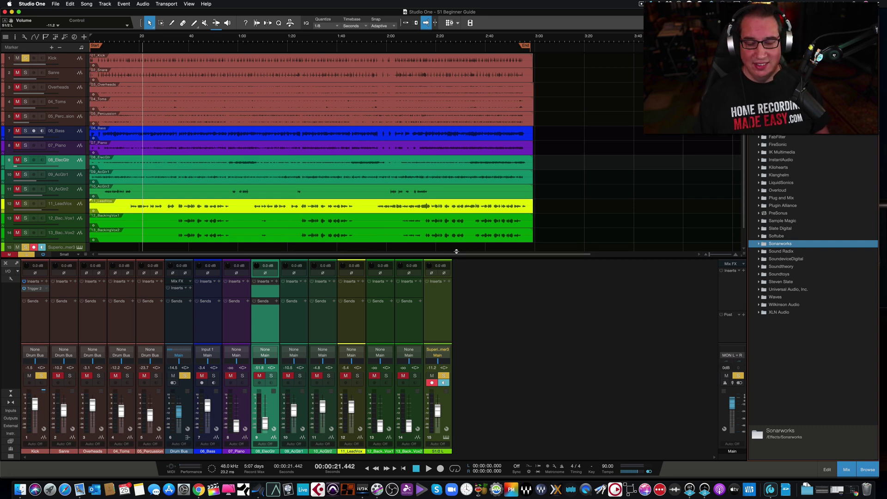
left_click_drag(456, 252, 456, 228)
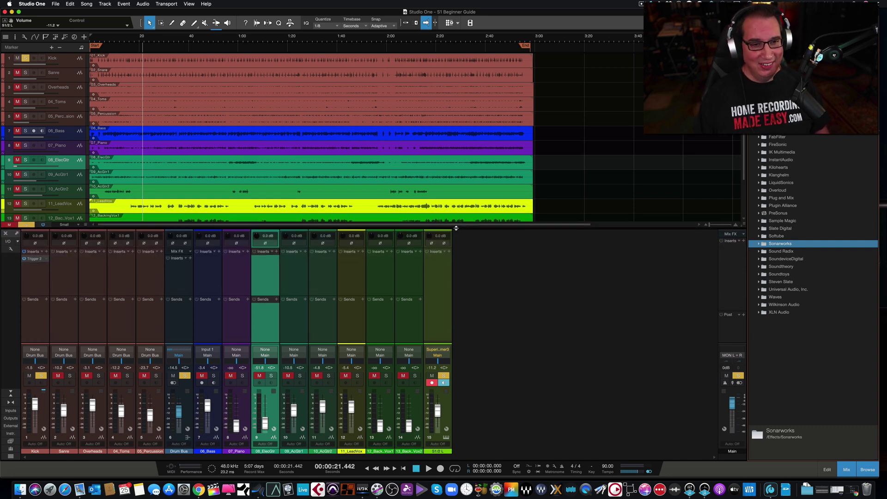
Drag Addictive Trigger from the XLN Audio folder onto the 04_Toms channel's inserts
left_click(759, 314)
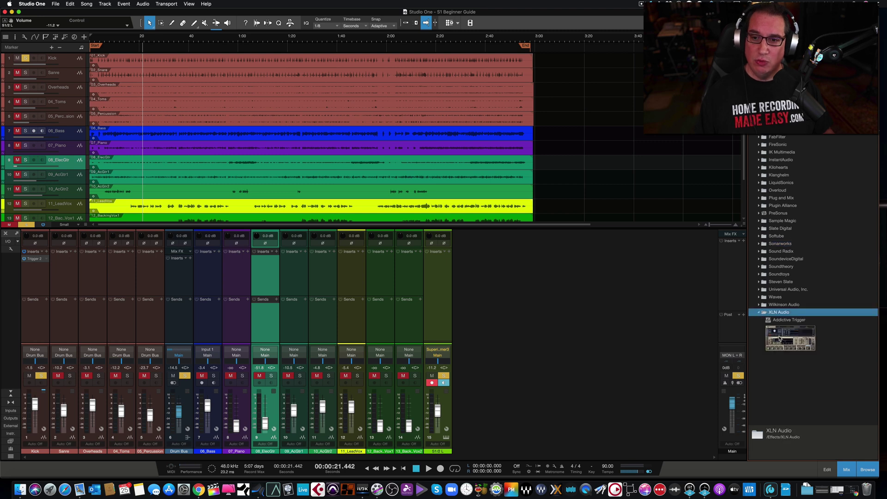
left_click(779, 339)
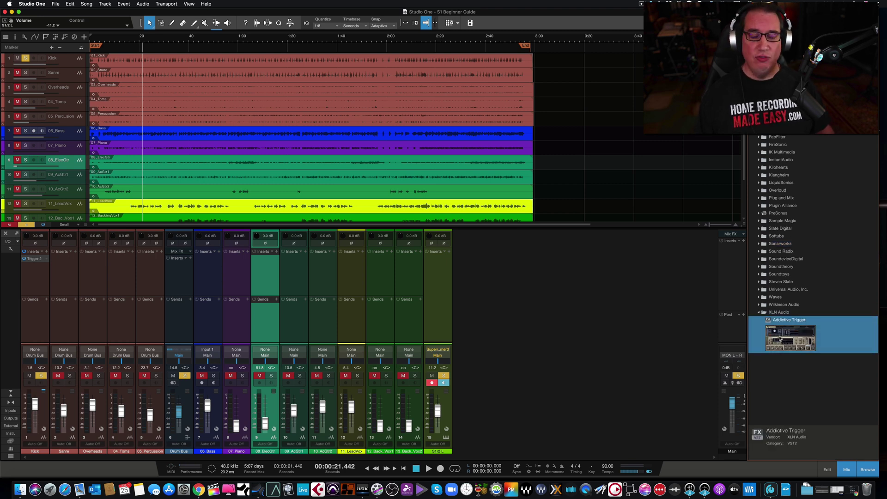
left_click_drag(757, 332, 128, 266)
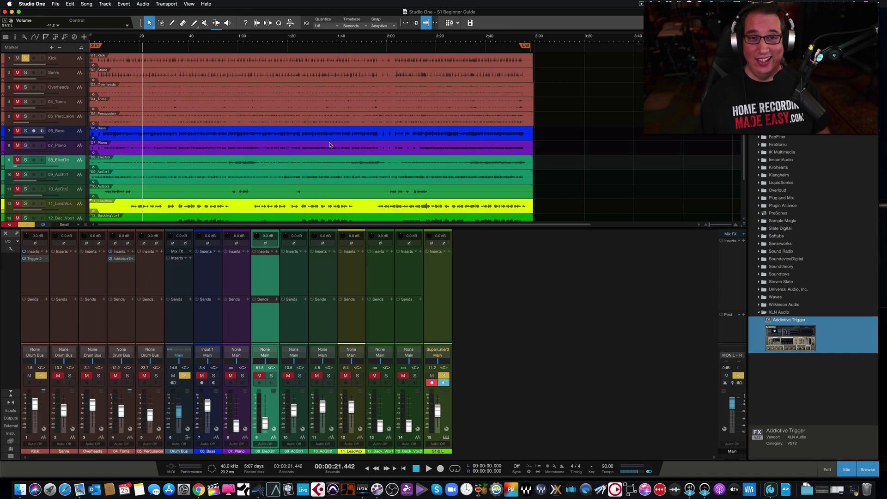
left_click_drag(339, 118, 270, 133)
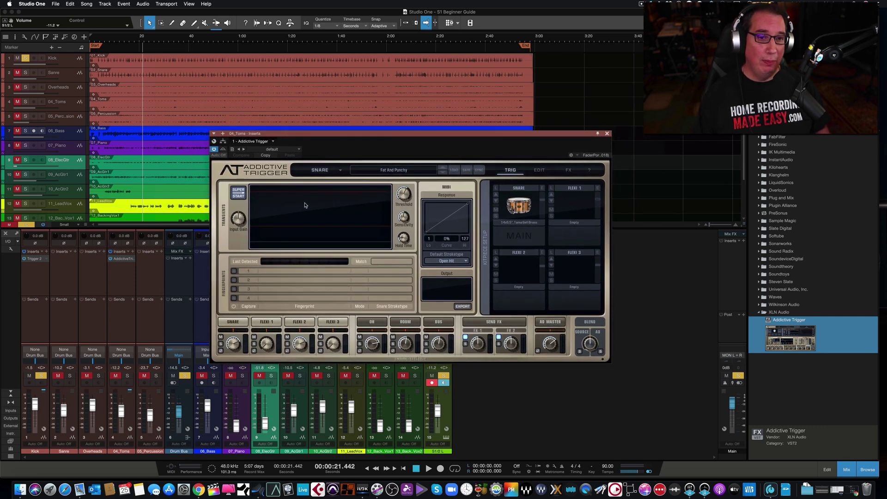
Set Addictive Trigger's target instrument to Kick, browse its kick samples, and close the window
left_click(341, 171)
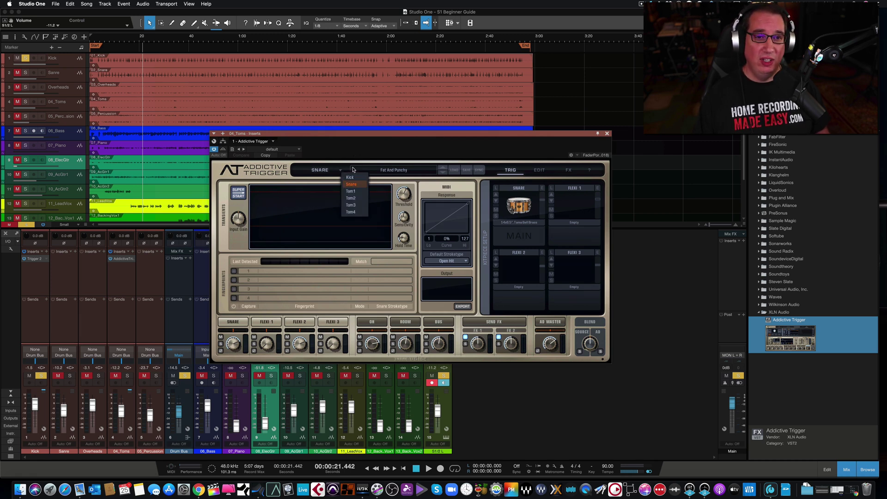
left_click(352, 177)
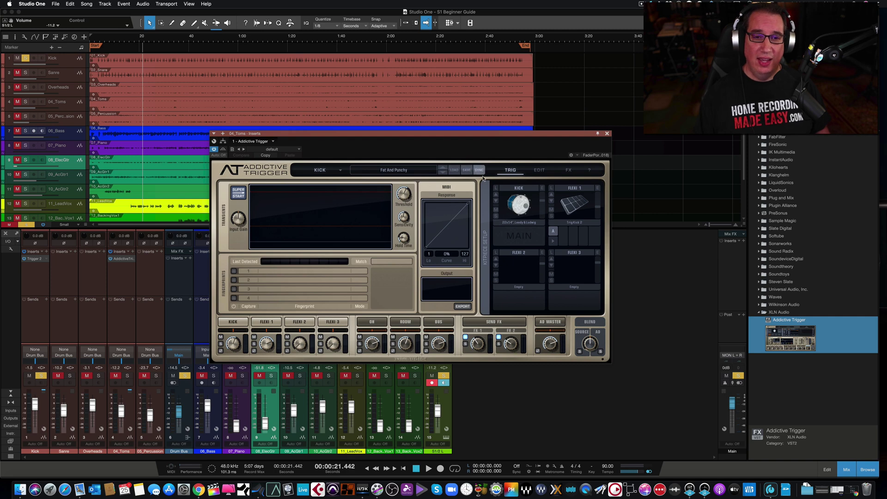
left_click(520, 203)
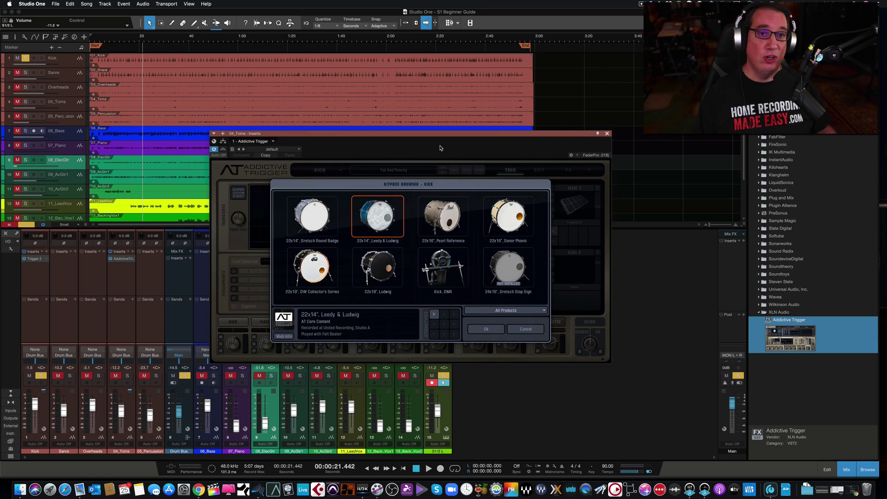
left_click(519, 331)
left_click_drag(366, 135, 319, 111)
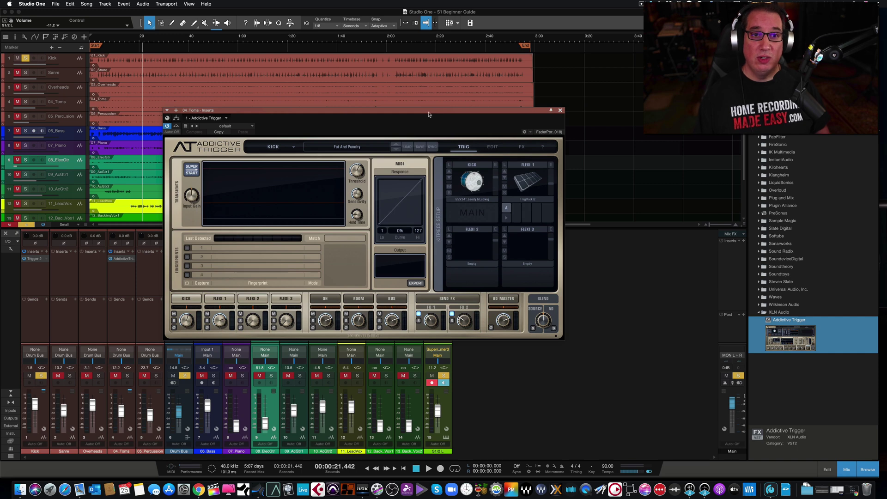
left_click_drag(429, 115, 397, 103)
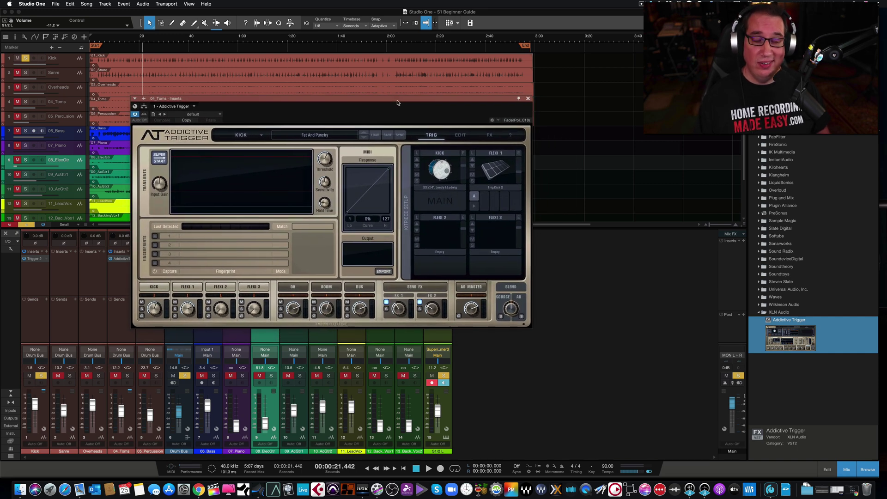
left_click(529, 101)
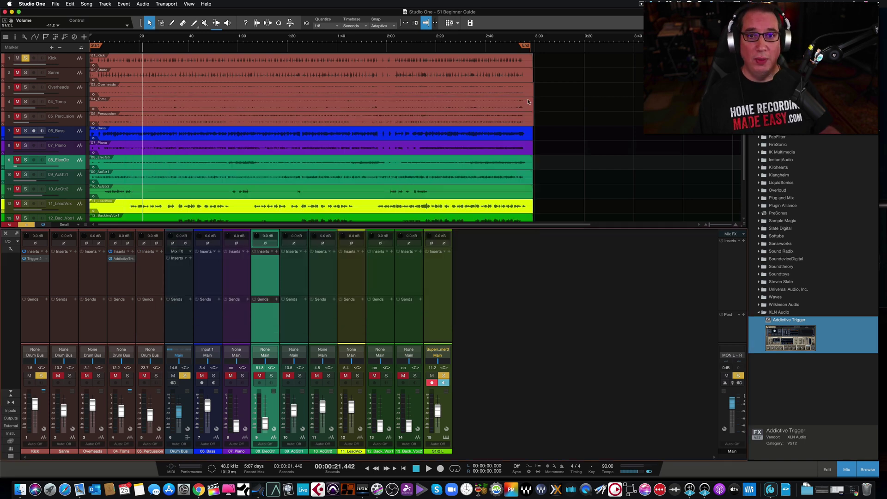
Check Trigger 2 on the Kick channel's insert and close it
left_click(32, 259)
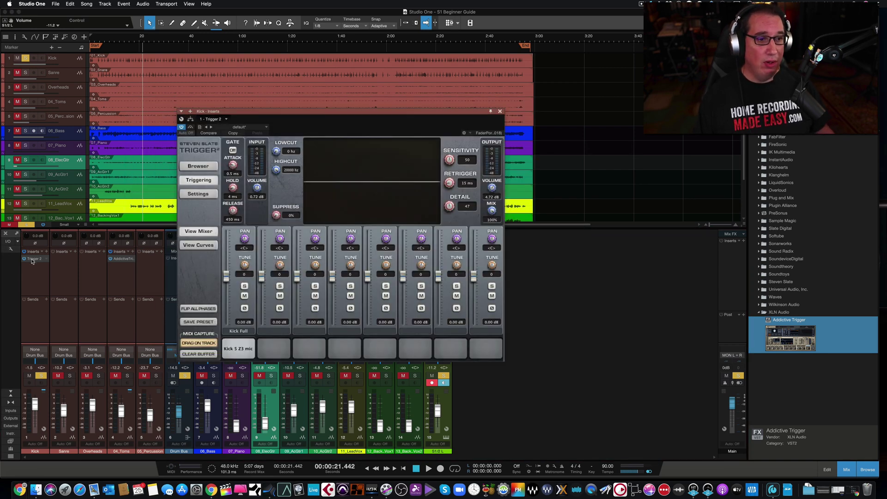
mouse_move(336, 114)
left_mouse_down()
mouse_move(373, 119)
mouse_move(347, 116)
left_mouse_up()
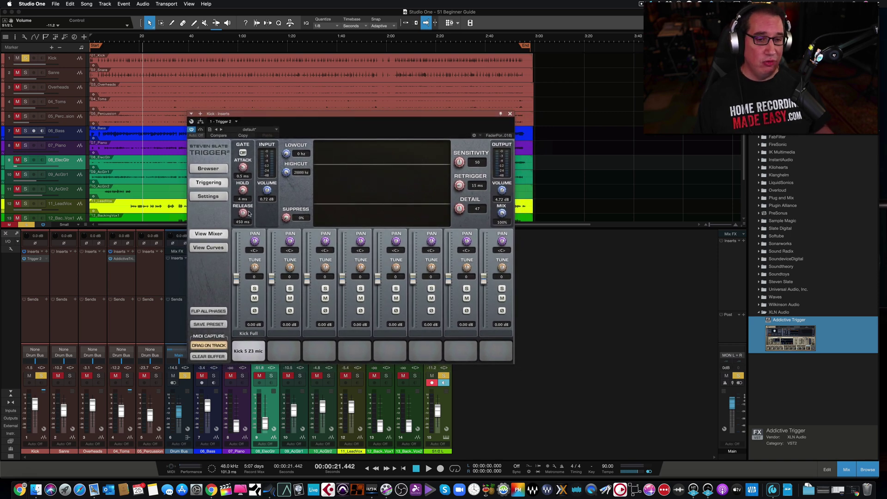
left_click(511, 113)
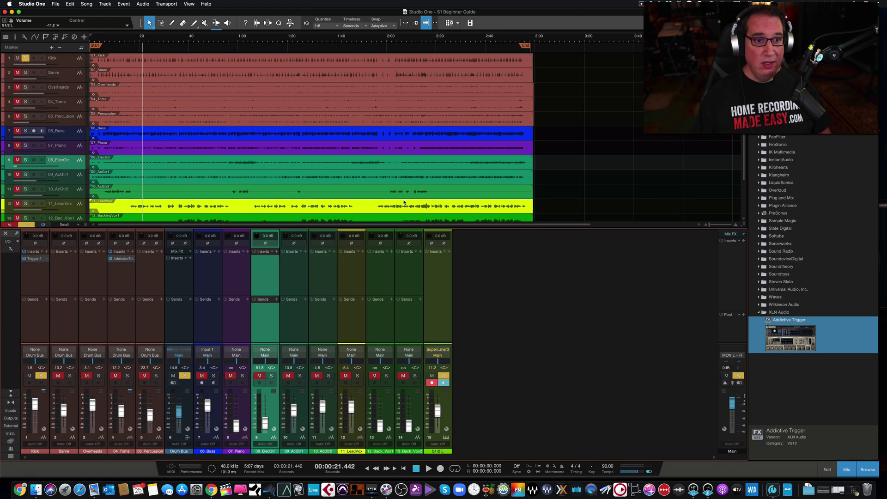
Hide the Browser, switch off channel 15's monitor and record-arm, and select that channel
scroll(400, 196, "down", 3)
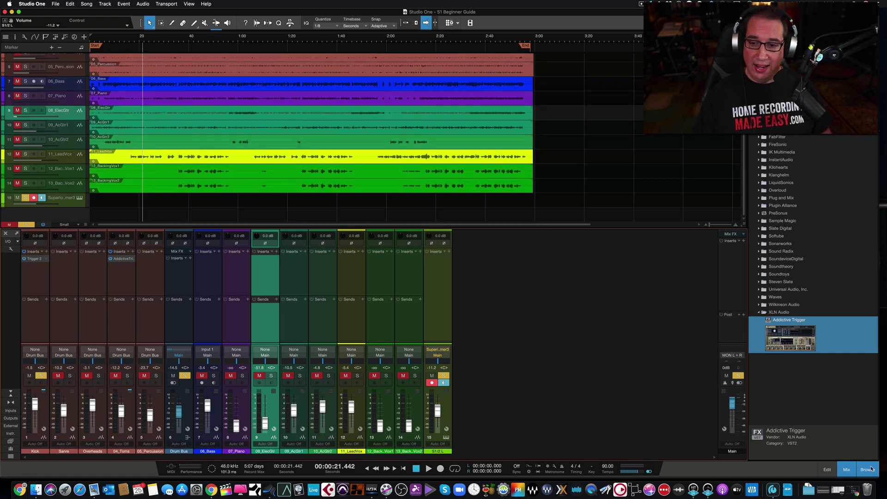
left_click(868, 469)
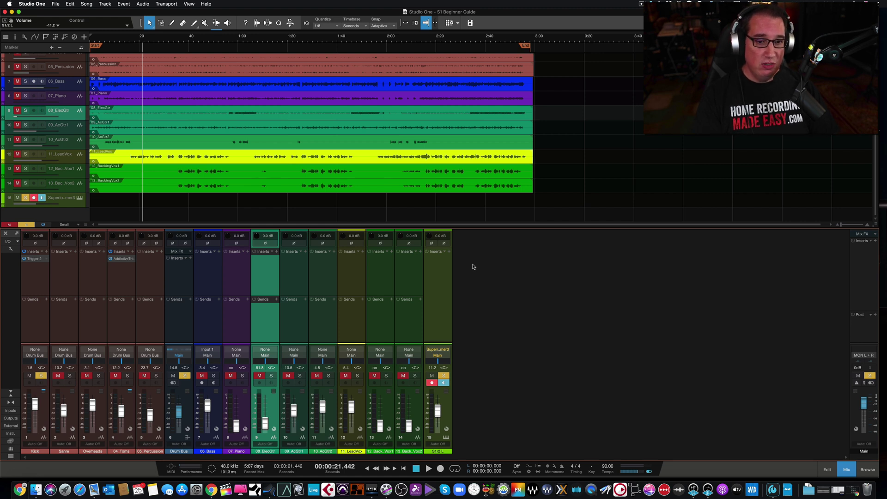
left_click(444, 383)
left_click(432, 383)
left_click(438, 322)
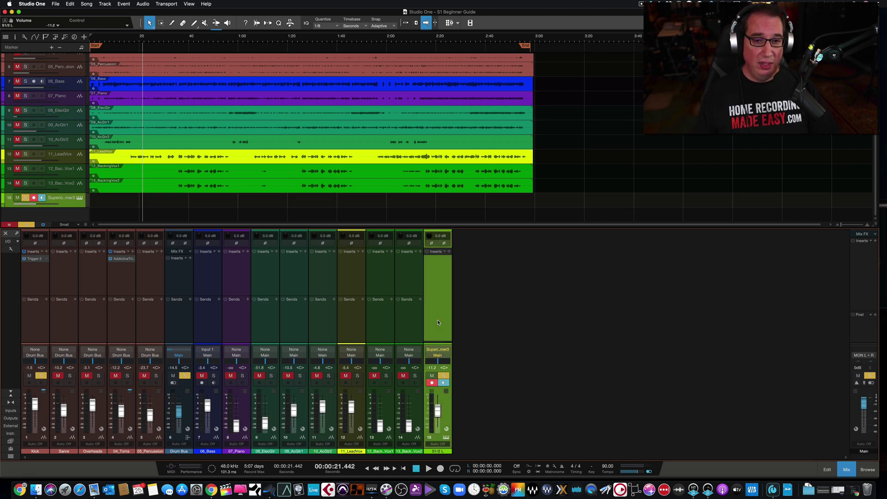